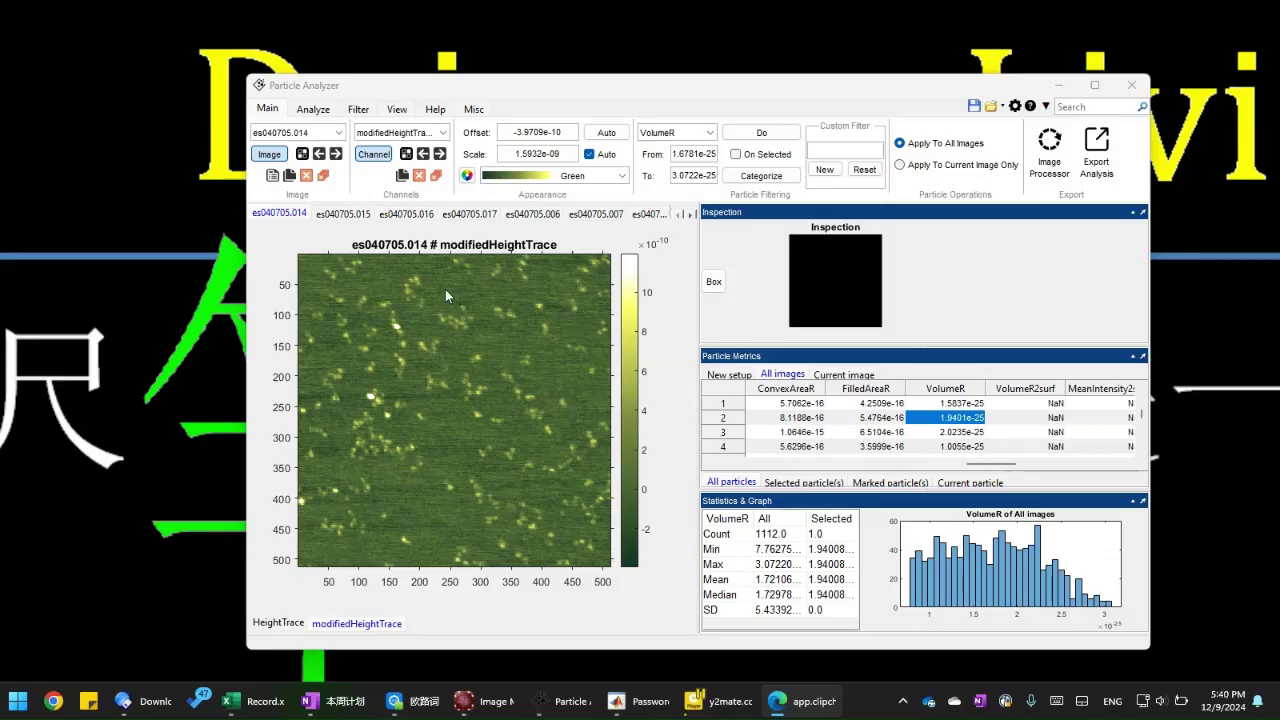
click(339, 132)
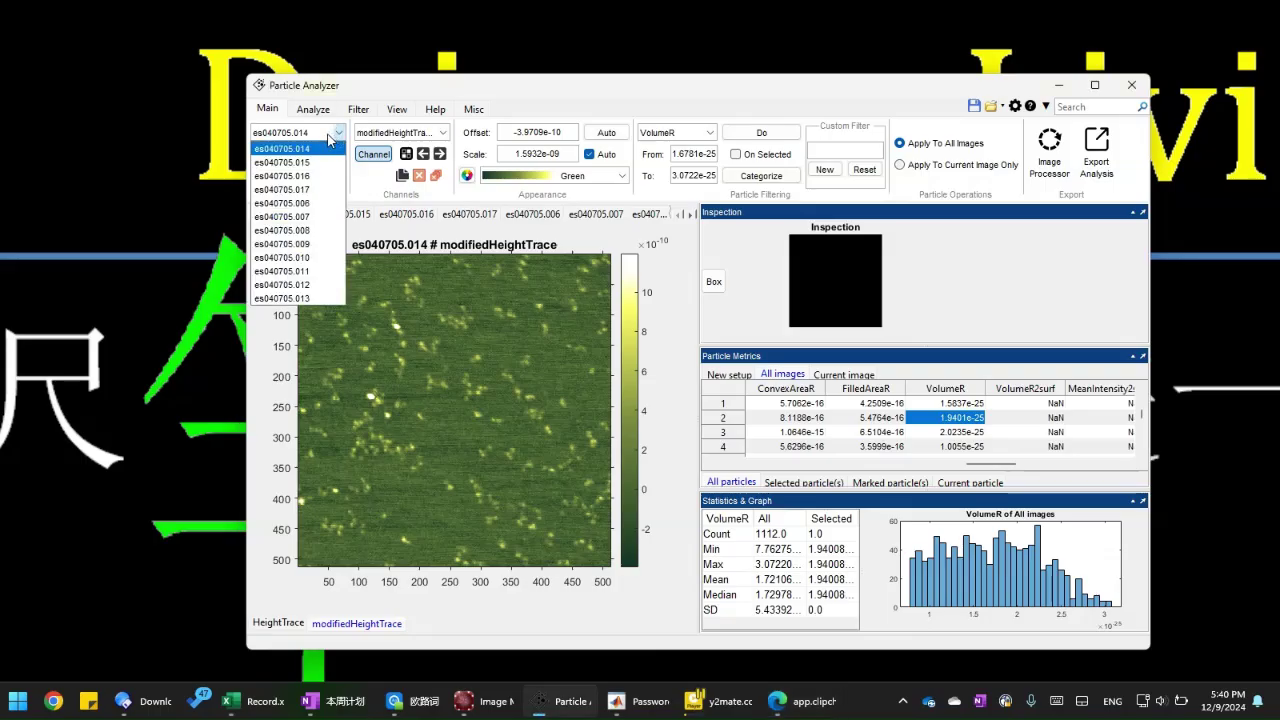
click(468, 350)
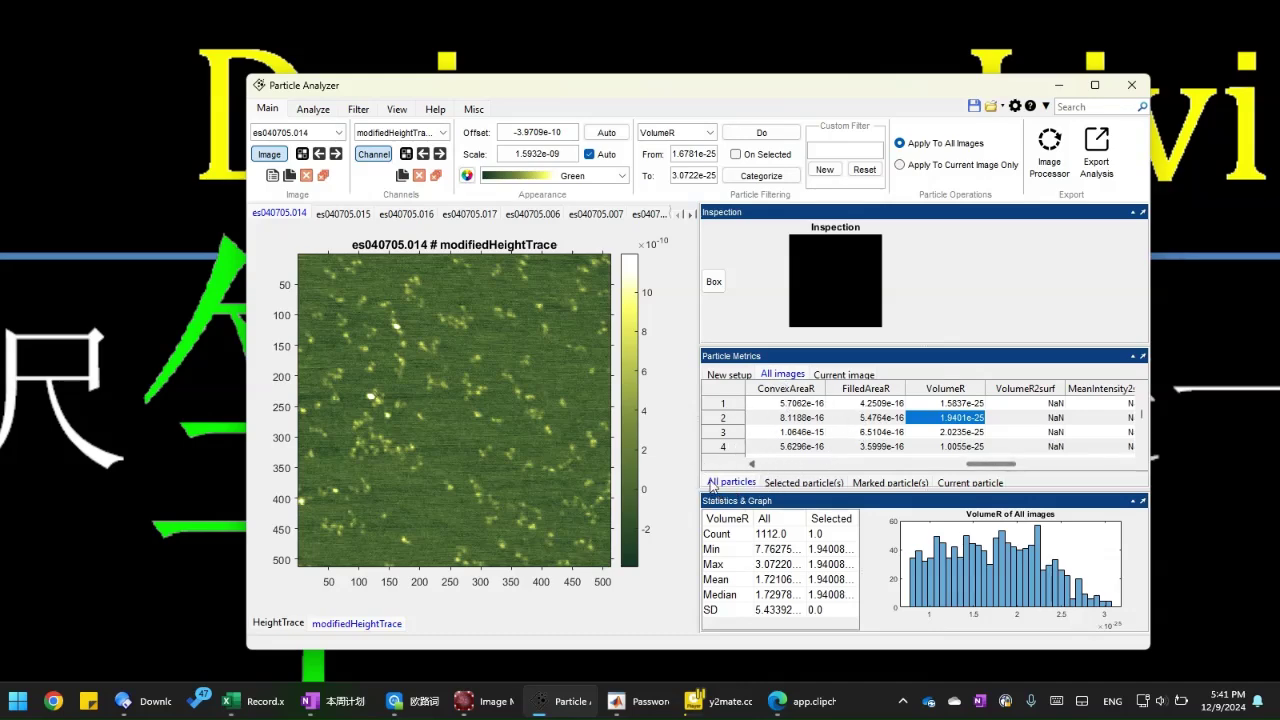
click(820, 430)
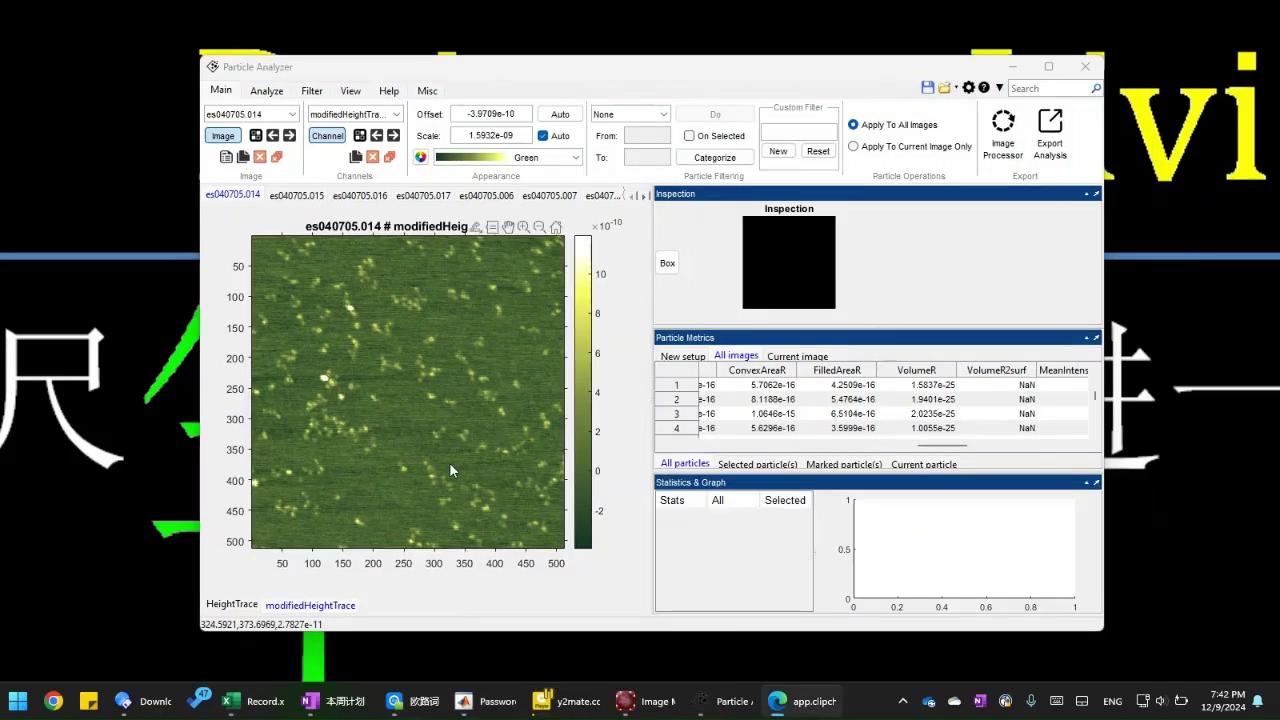
right_click(405, 336)
mouse_move(476, 421)
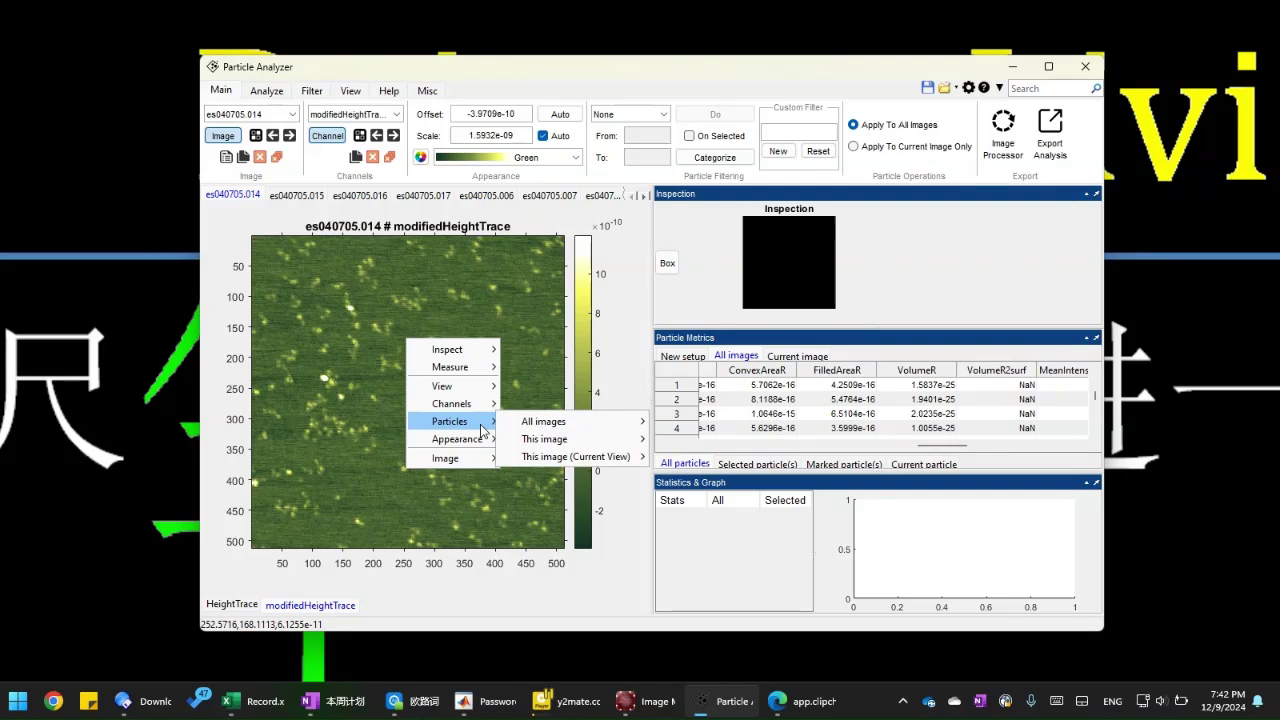
mouse_move(552, 422)
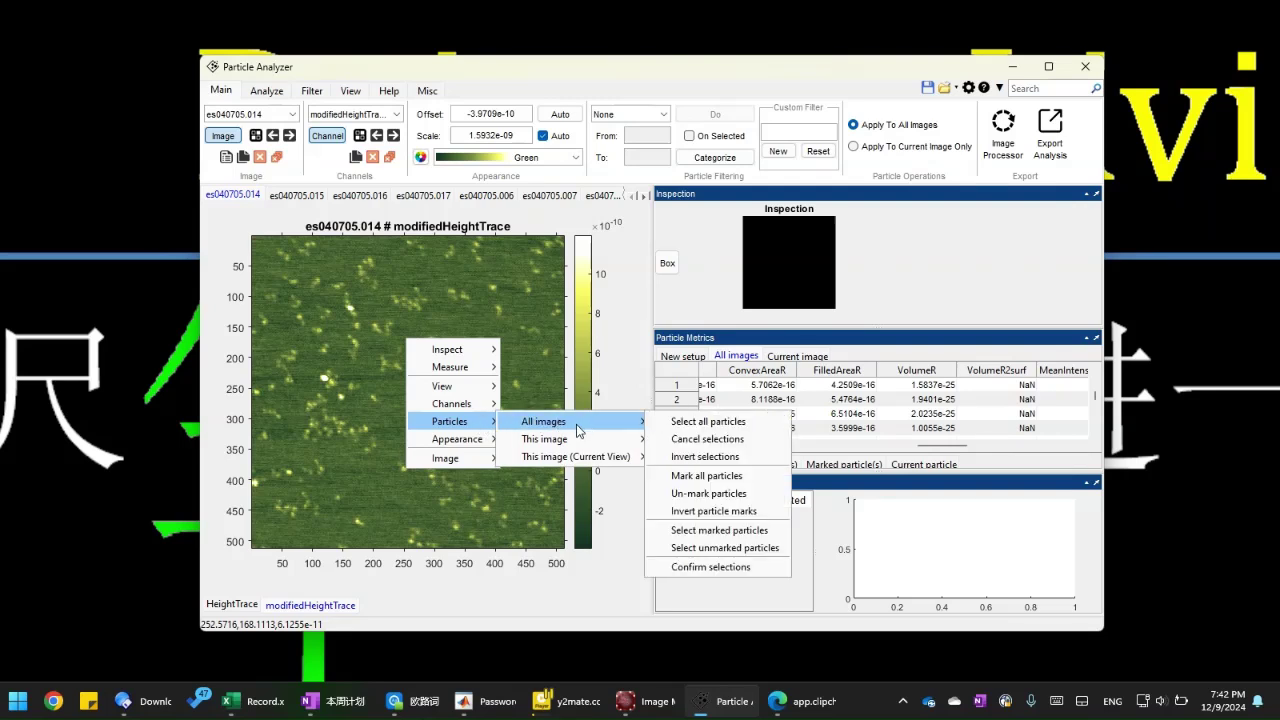
mouse_move(579, 445)
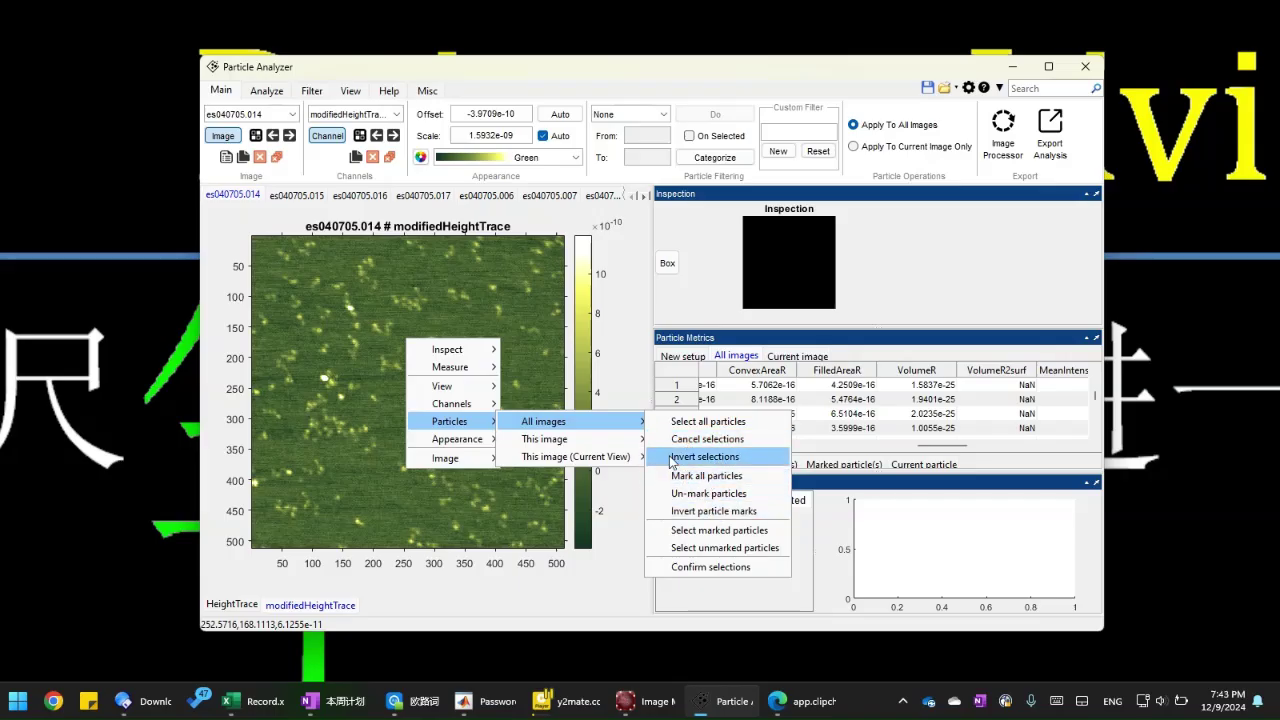
mouse_move(490, 349)
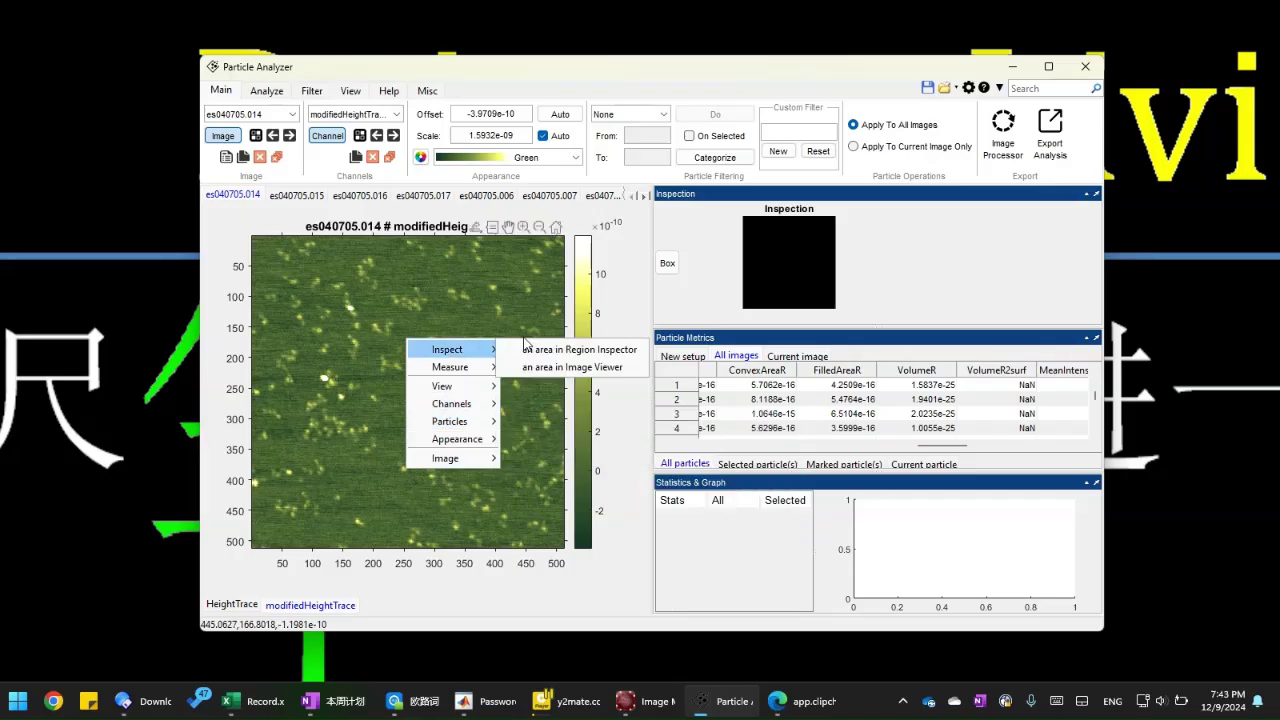
click(462, 315)
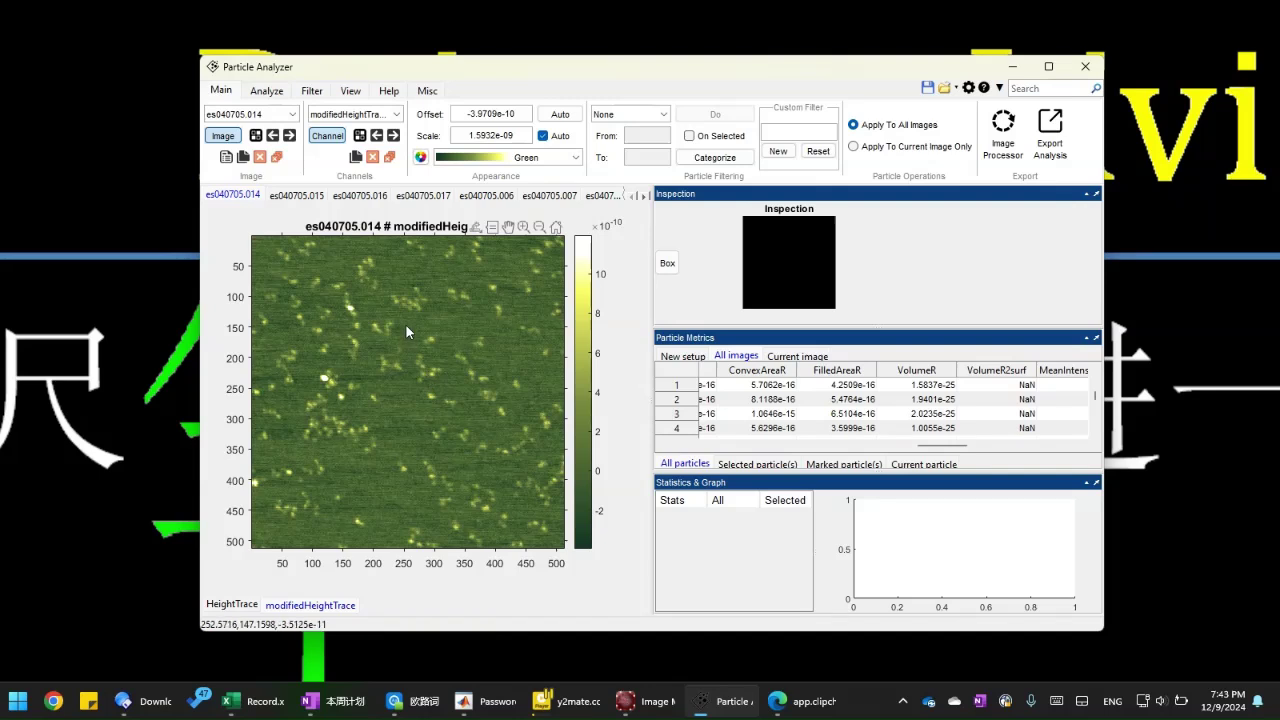
- Outline a rectangle about 148 by 141 pixels right of the centre of image es040705.014 and select the particles in this area
drag(407, 325, 497, 410)
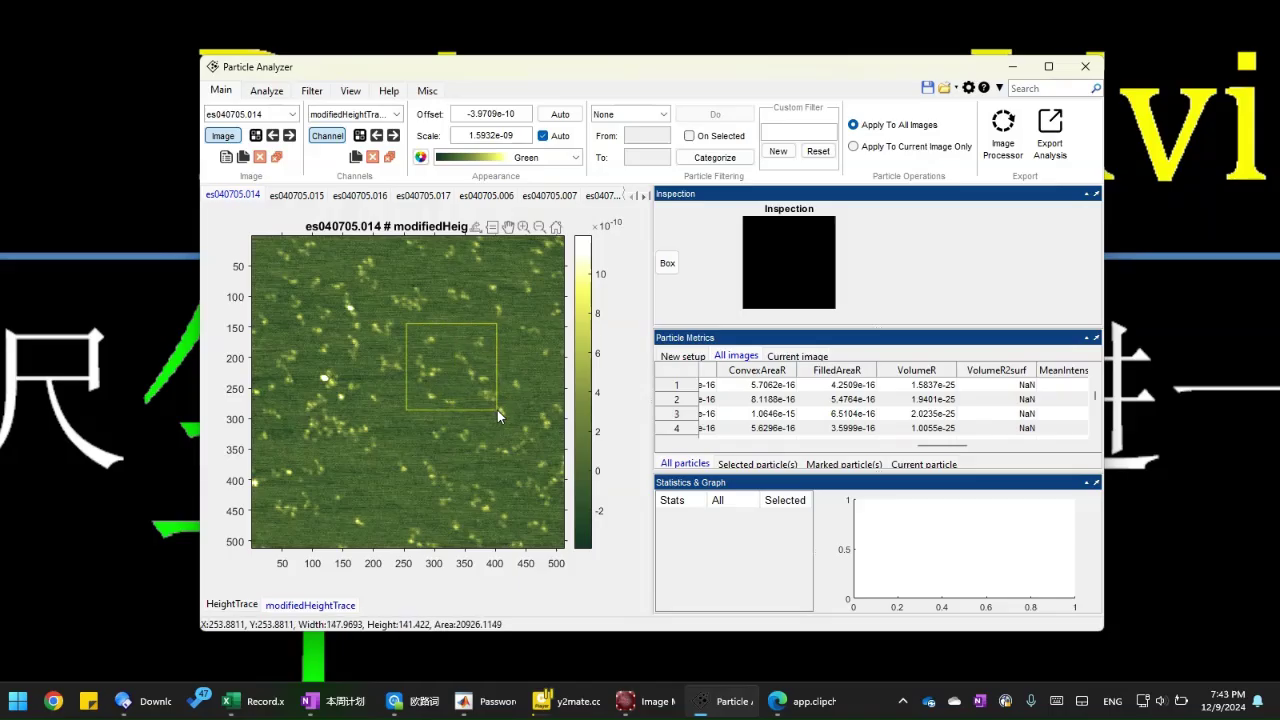
right_click(497, 410)
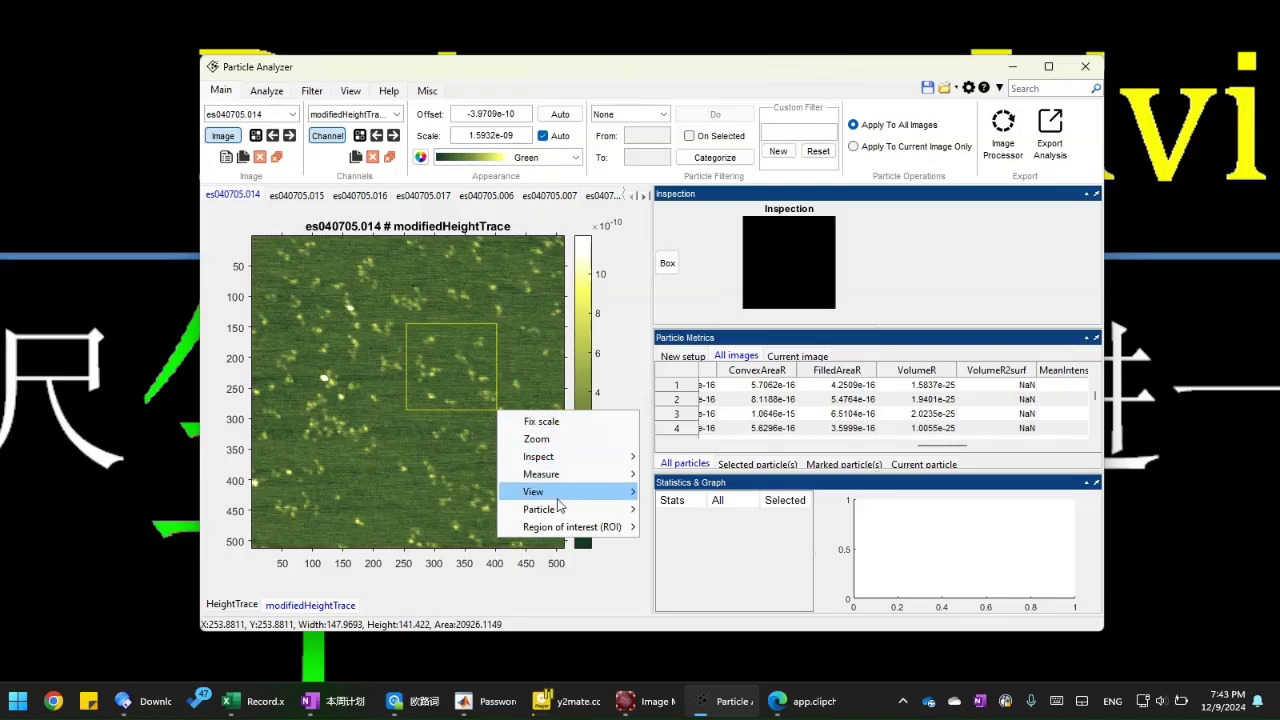
mouse_move(571, 509)
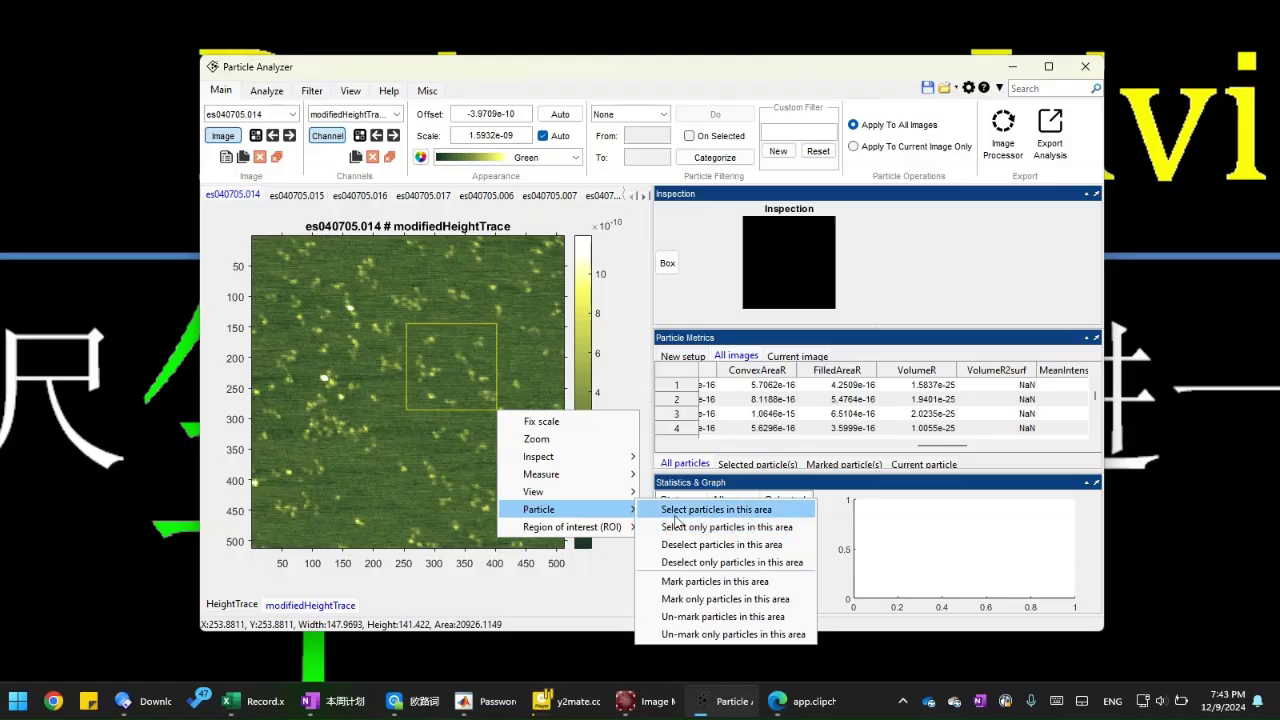
click(731, 512)
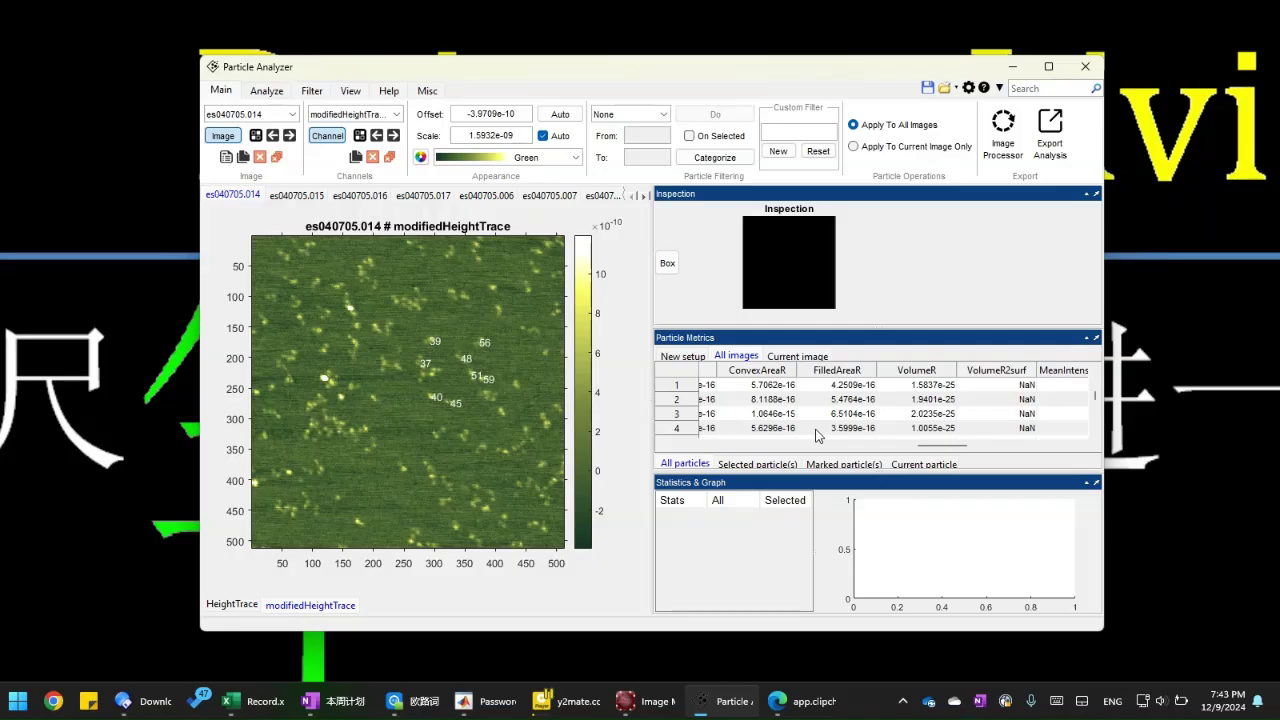
- Examine the metrics of the selected particles and the Area statistics for the third and eighth ones
click(755, 466)
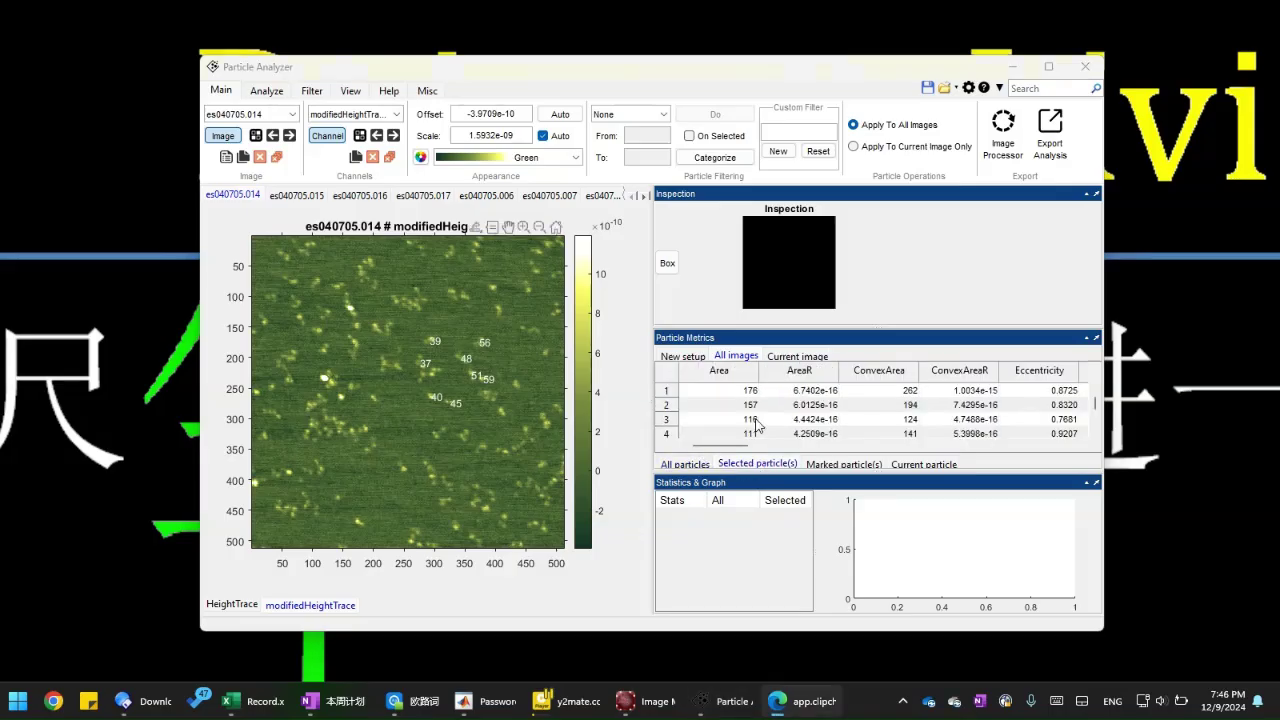
click(752, 419)
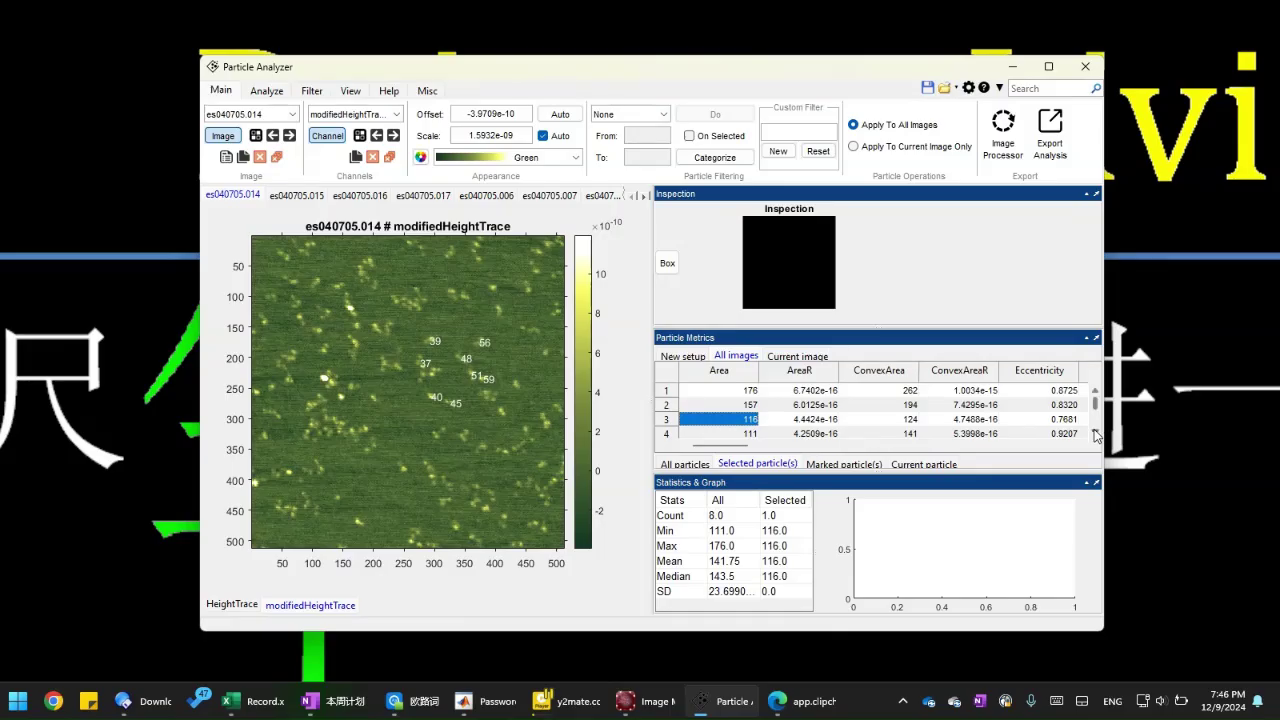
scroll(1096, 434, down, 2)
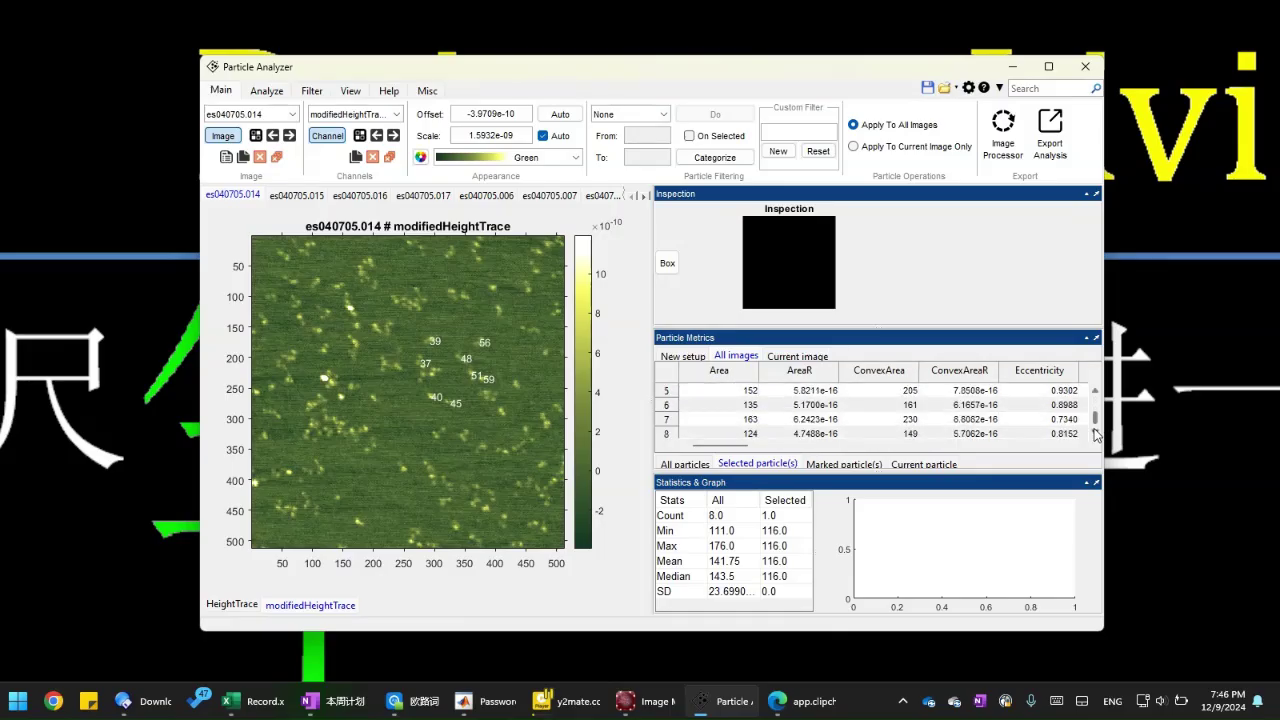
drag(1095, 418, 1096, 424)
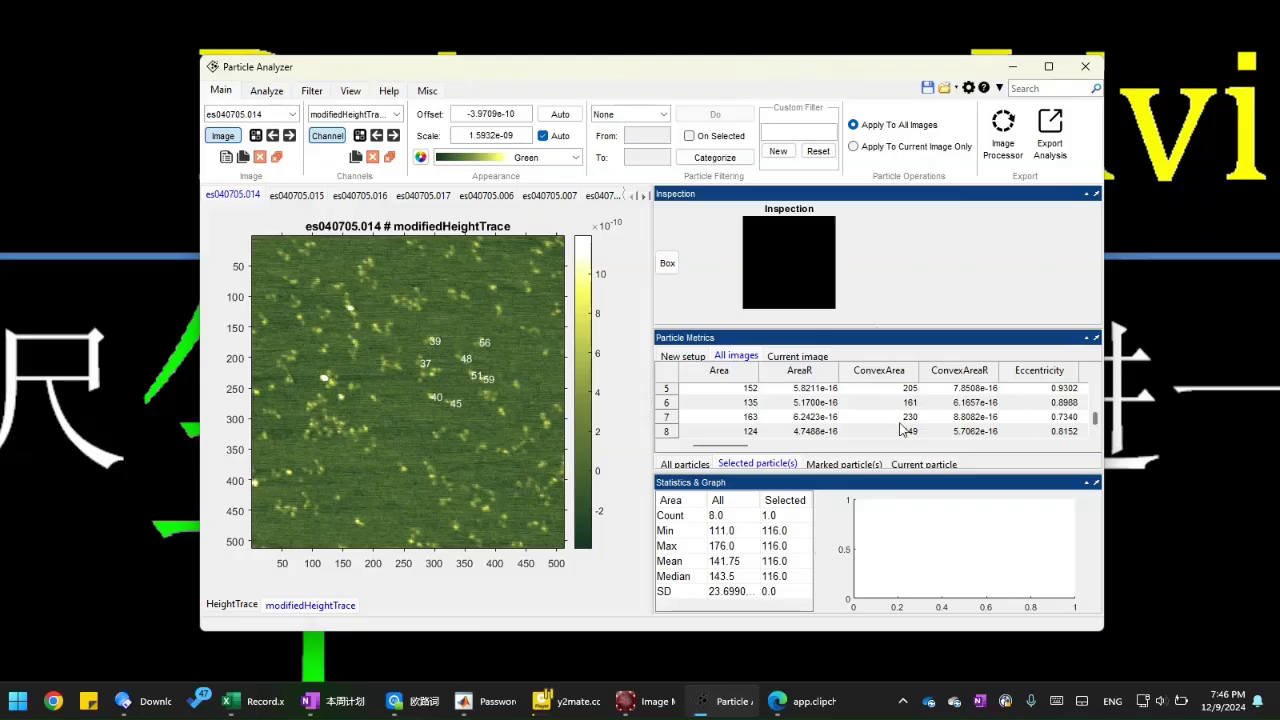
click(693, 432)
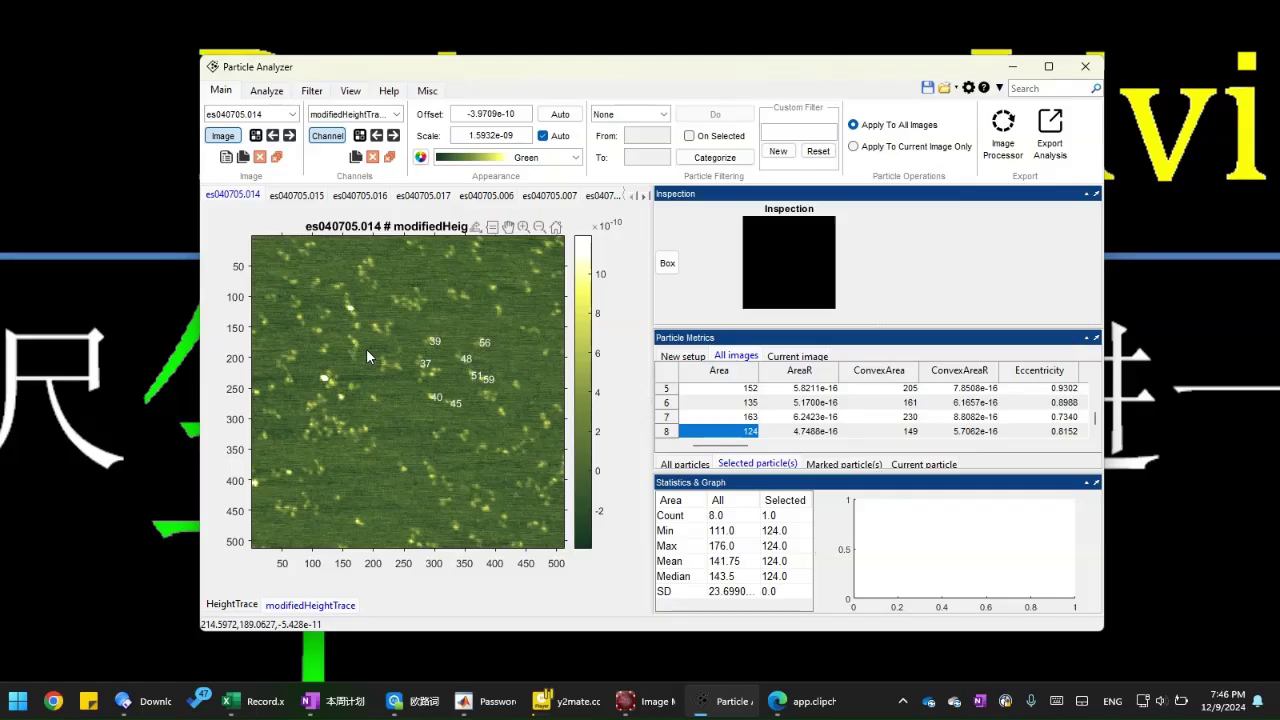
- Cancel all particle selections in this image
right_click(367, 351)
mouse_move(415, 433)
mouse_move(513, 458)
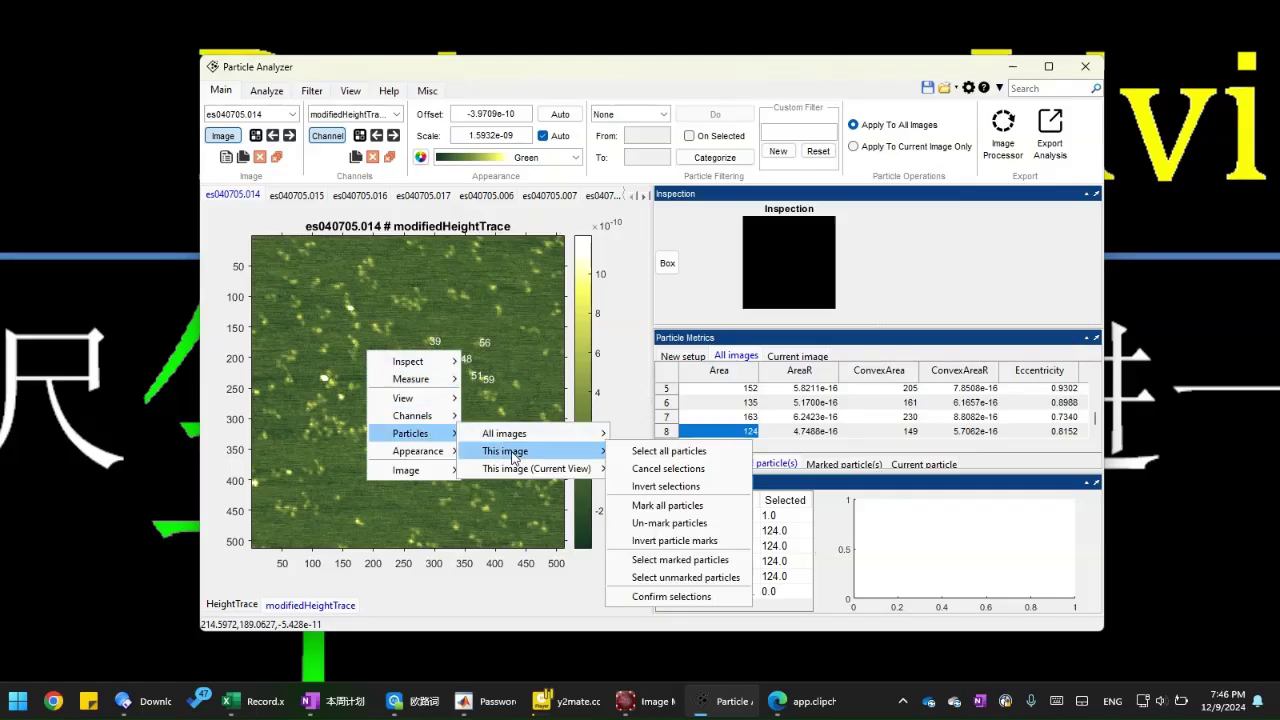
click(671, 472)
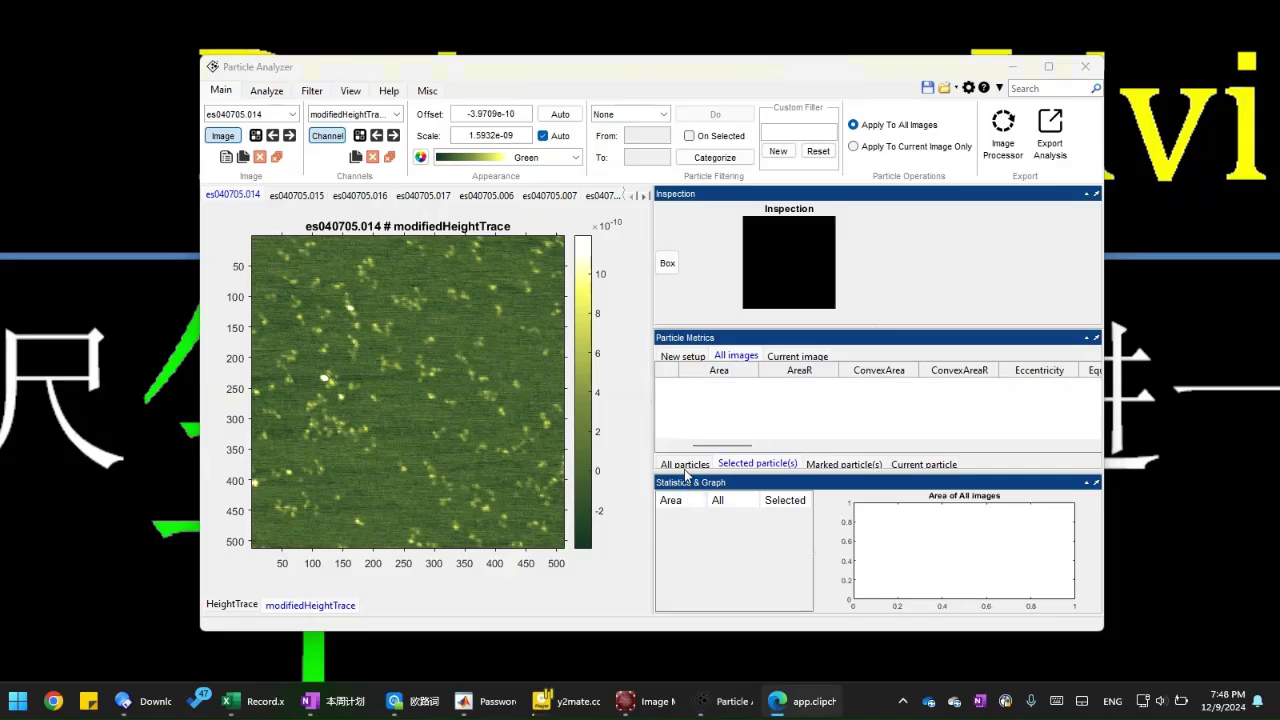
- List the metrics of all particles and plot the VolumeR histogram using the second particle's value
click(684, 469)
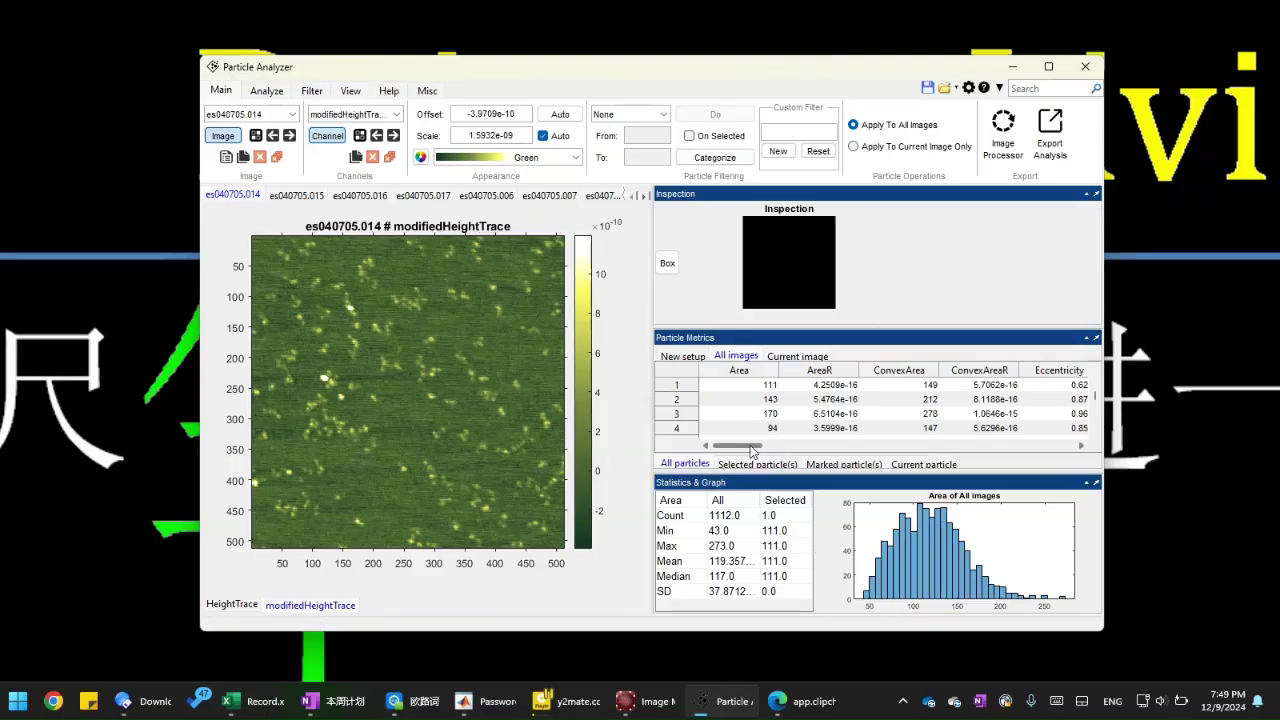
drag(748, 446, 1062, 440)
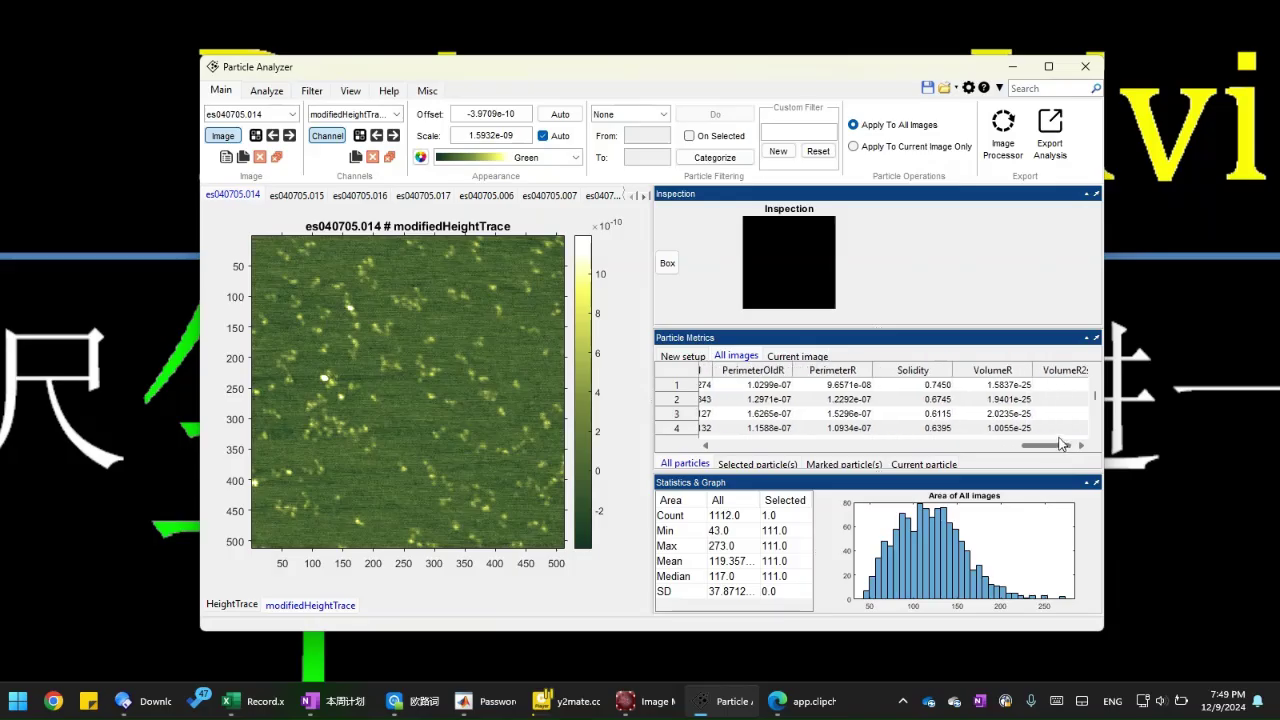
click(1000, 401)
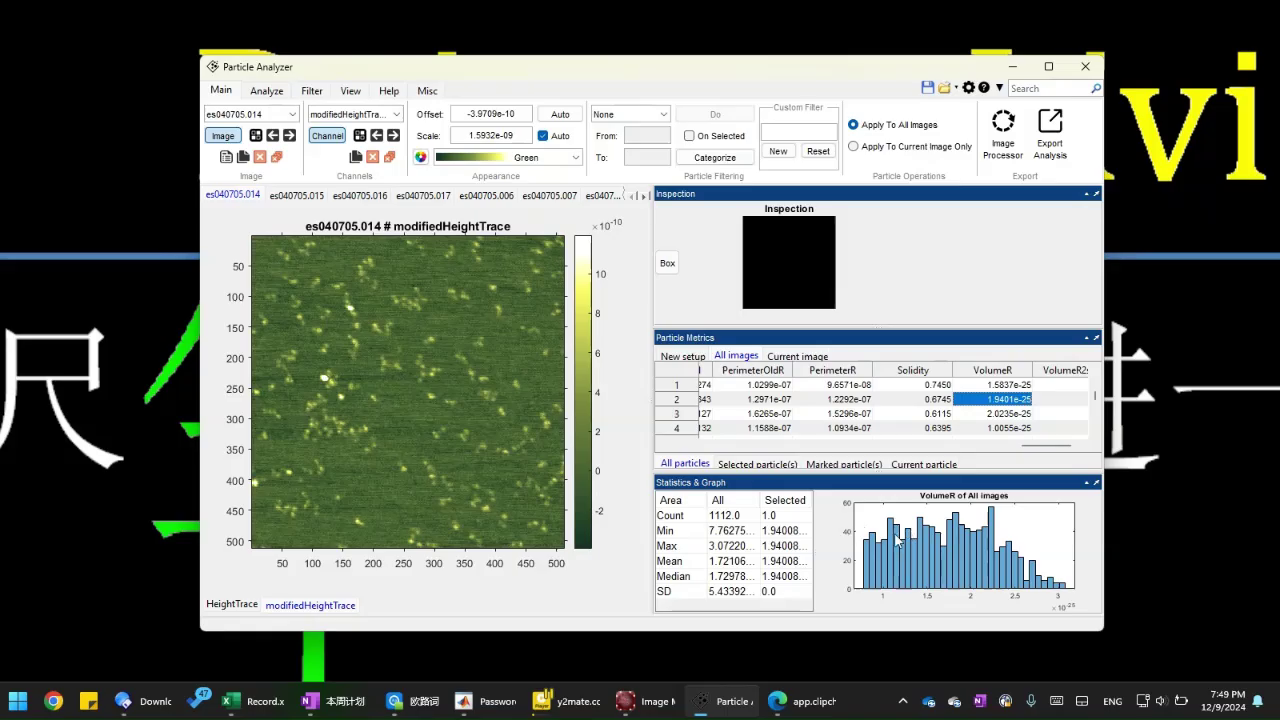
- Place a data upper bound bar on the VolumeR histogram at about 1.669e-25
right_click(945, 525)
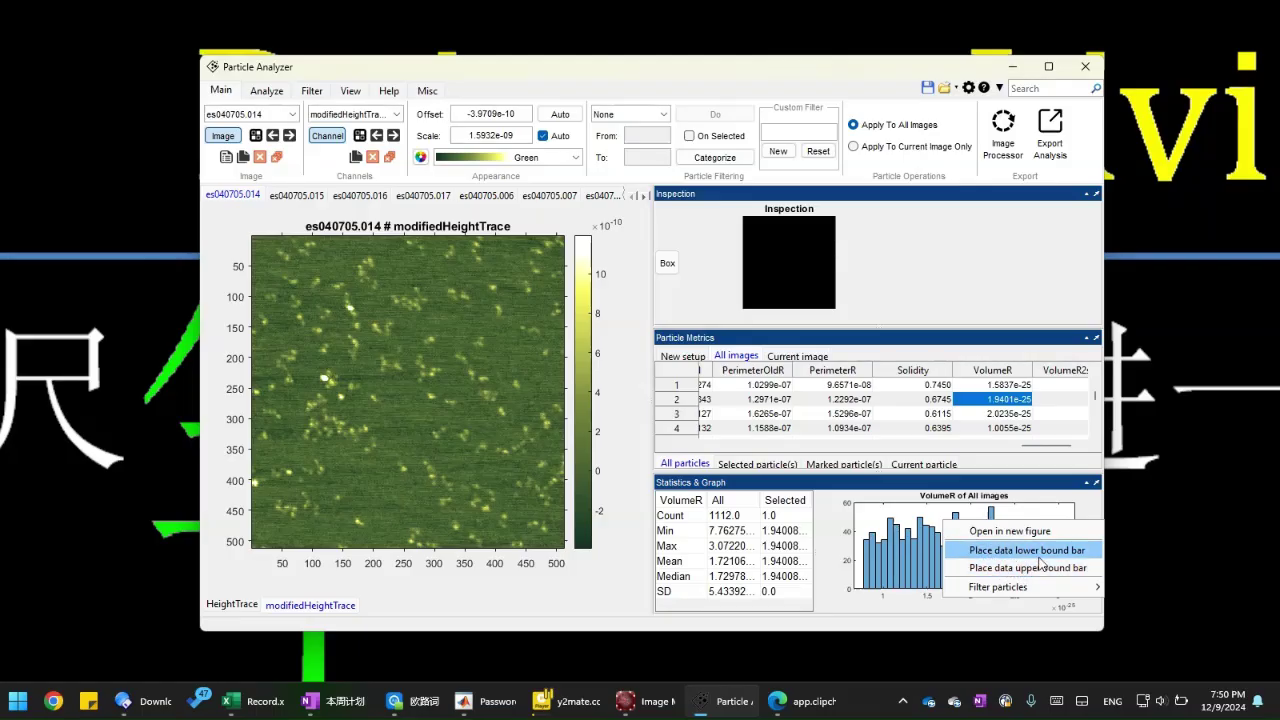
click(987, 568)
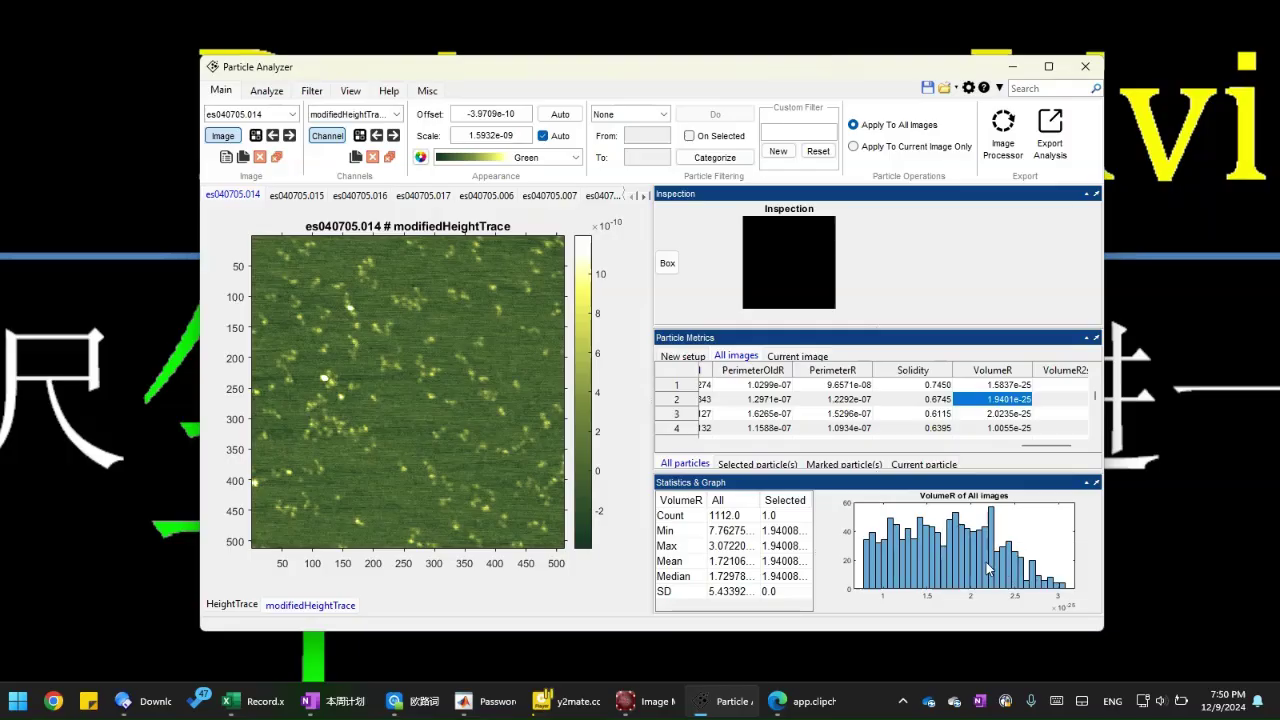
click(942, 529)
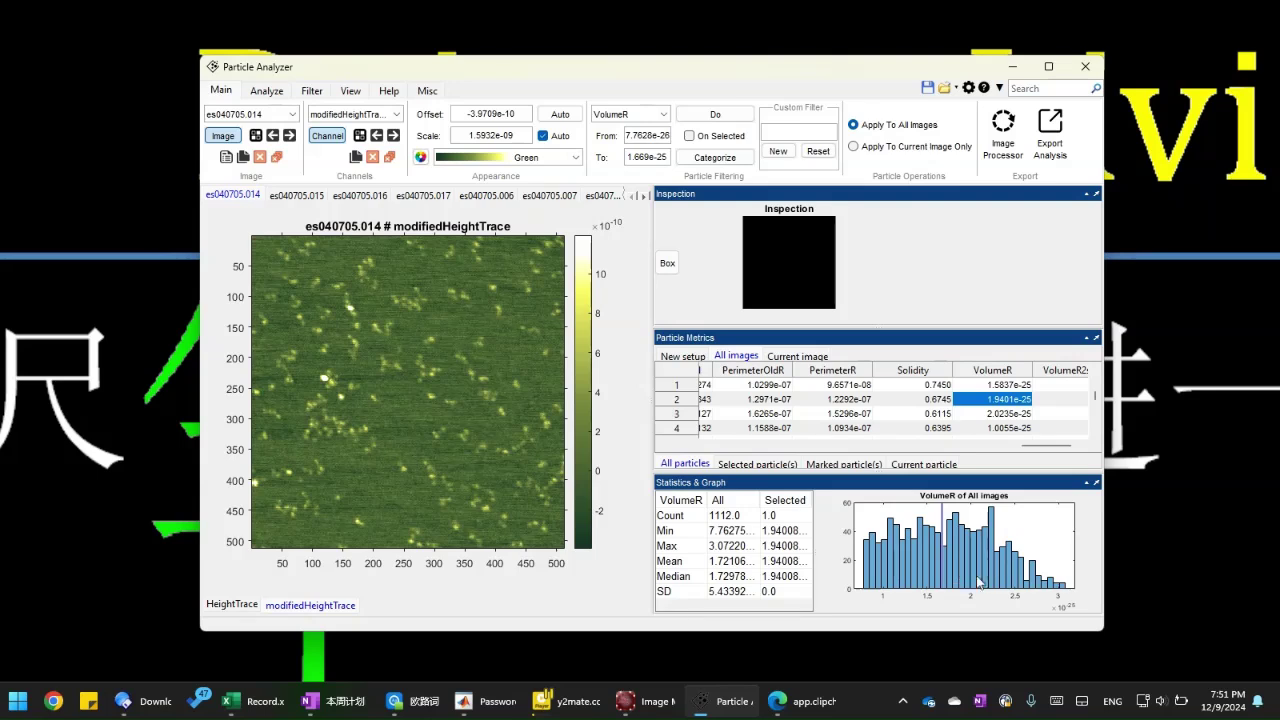
- Enable assigning a category after filtering and filter all particles by the bounded VolumeR range
right_click(918, 528)
mouse_move(998, 616)
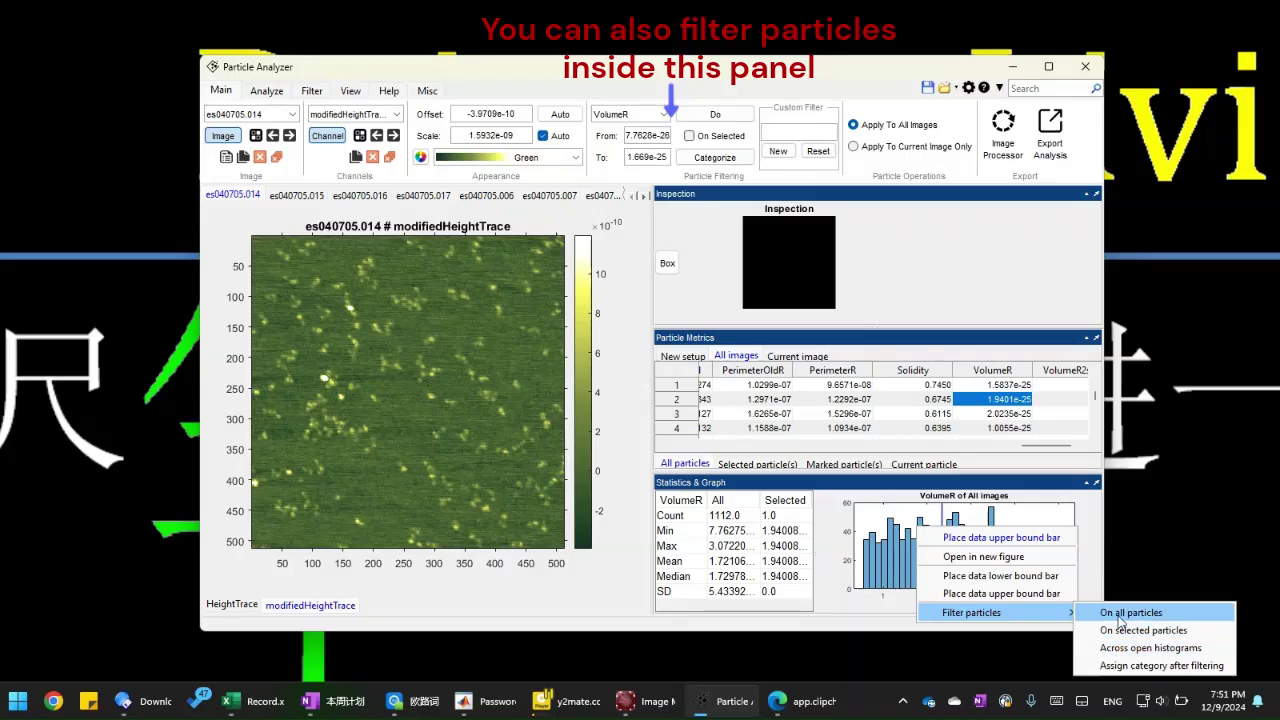
click(1145, 667)
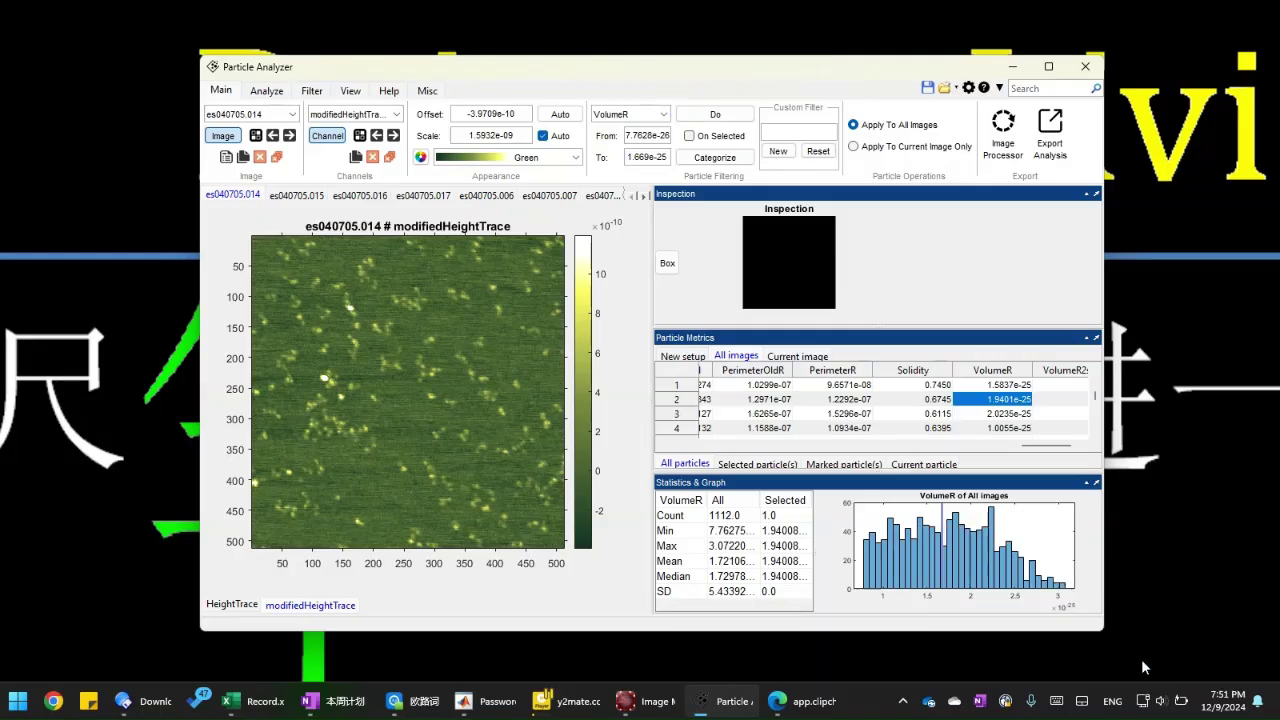
right_click(911, 521)
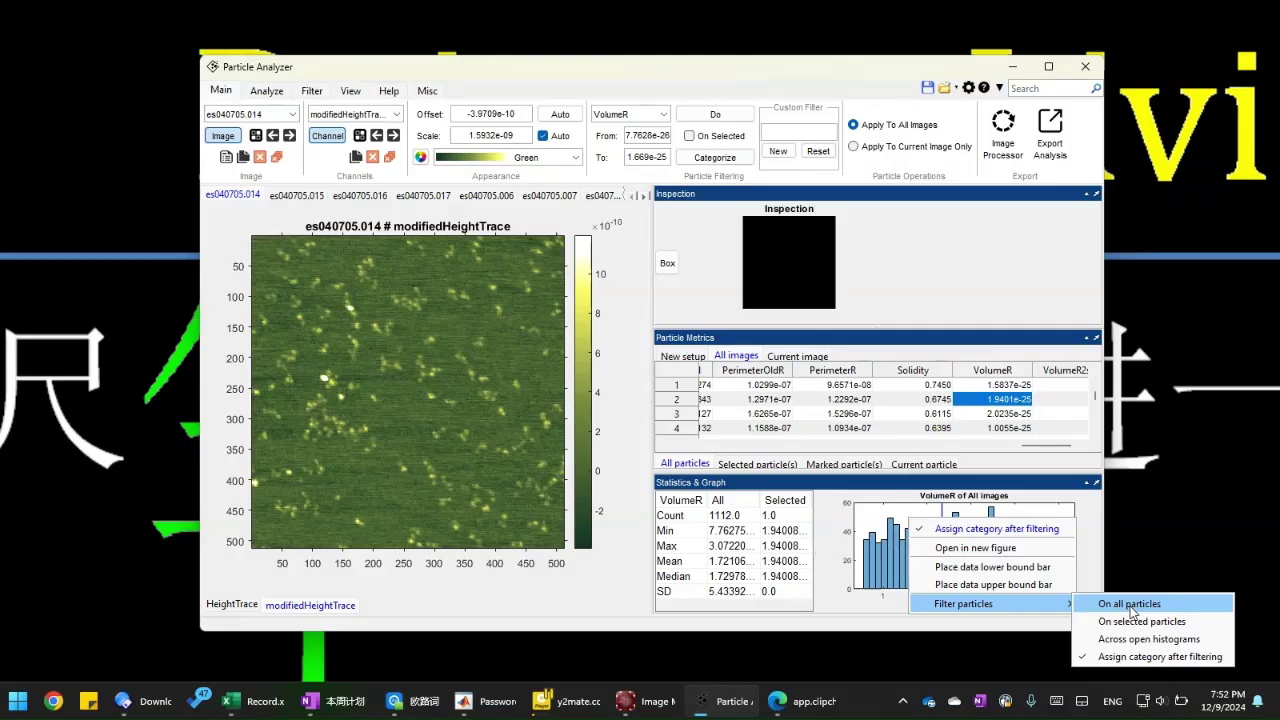
click(1132, 607)
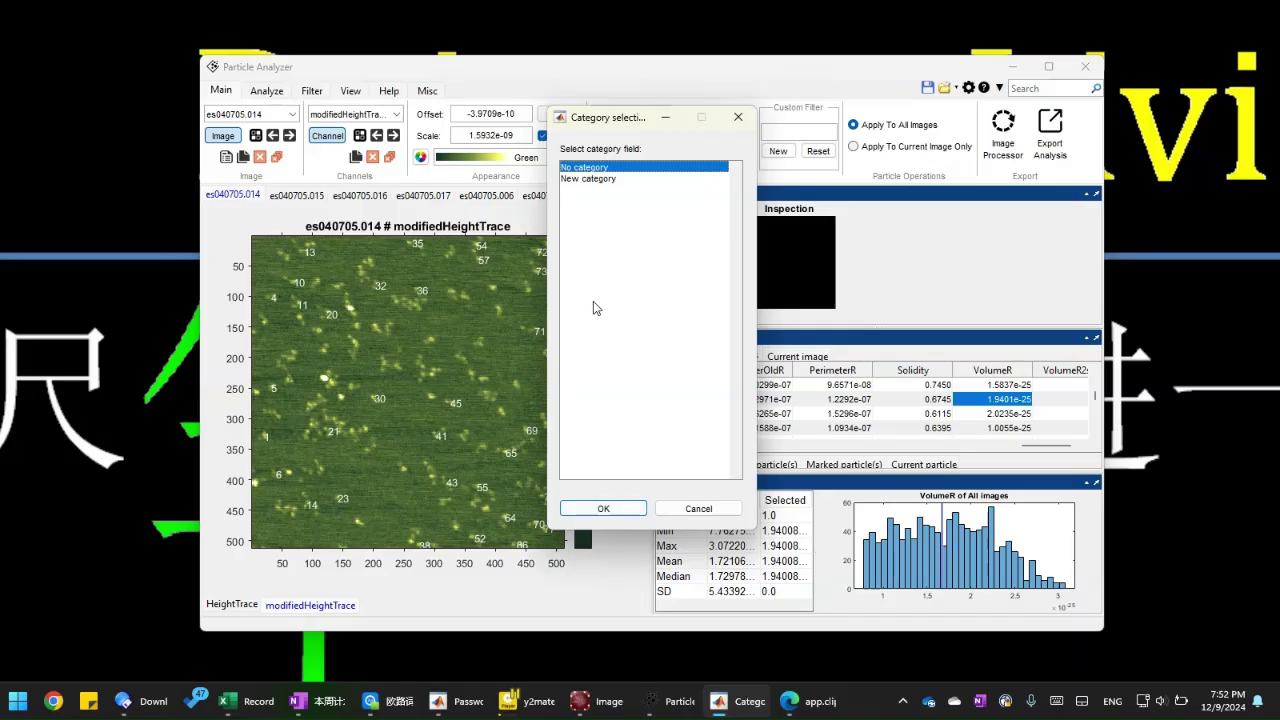
- Assign the filtered particles to a new category named "VolumeR small" with the standard red color
drag(632, 119, 695, 158)
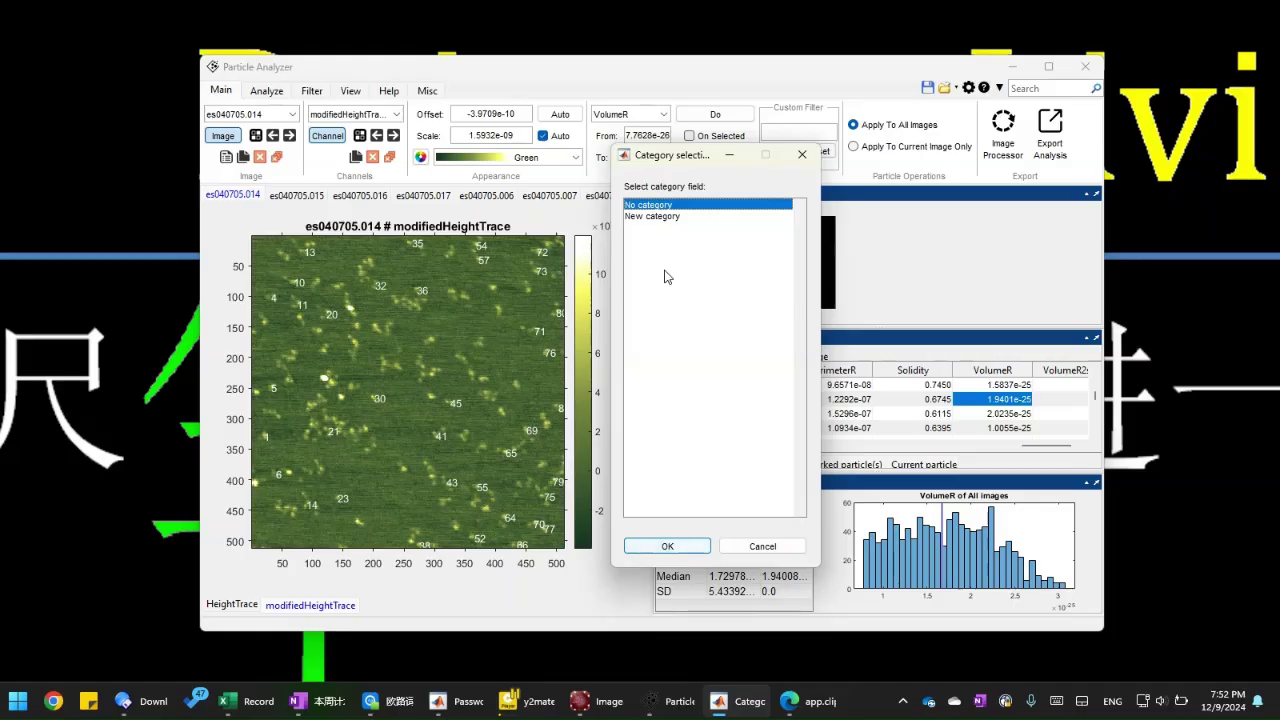
click(668, 217)
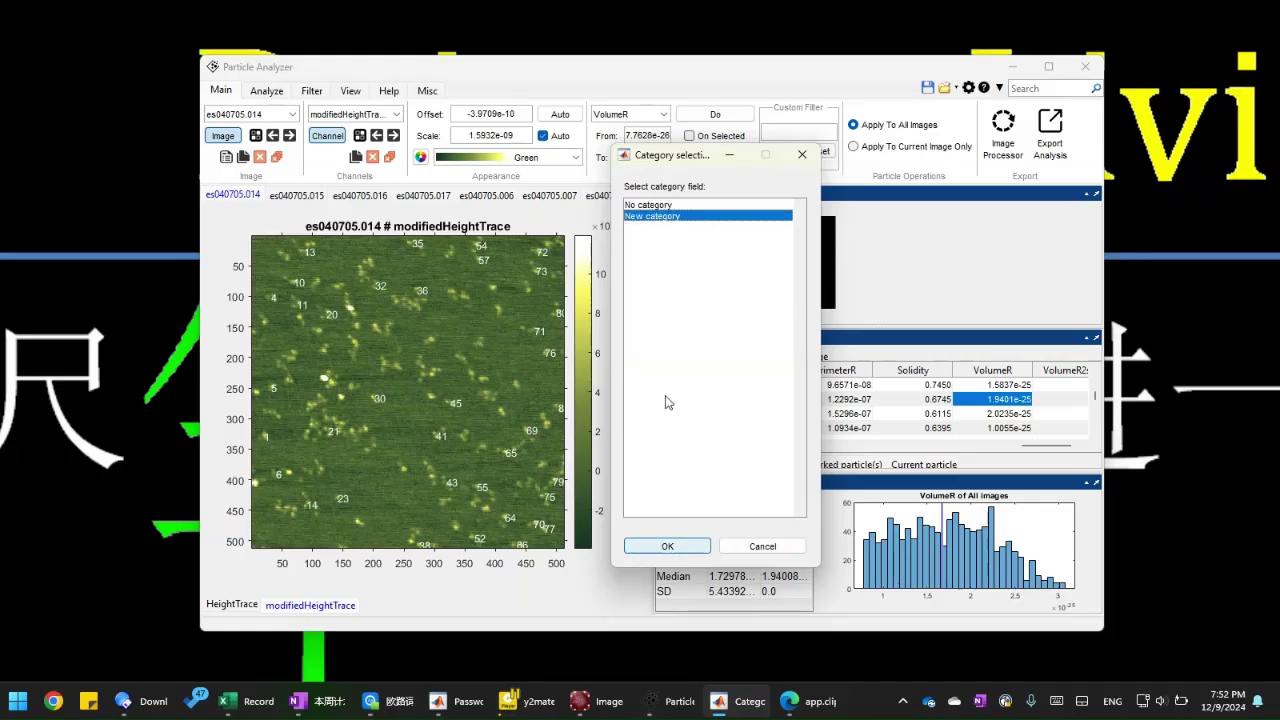
click(670, 546)
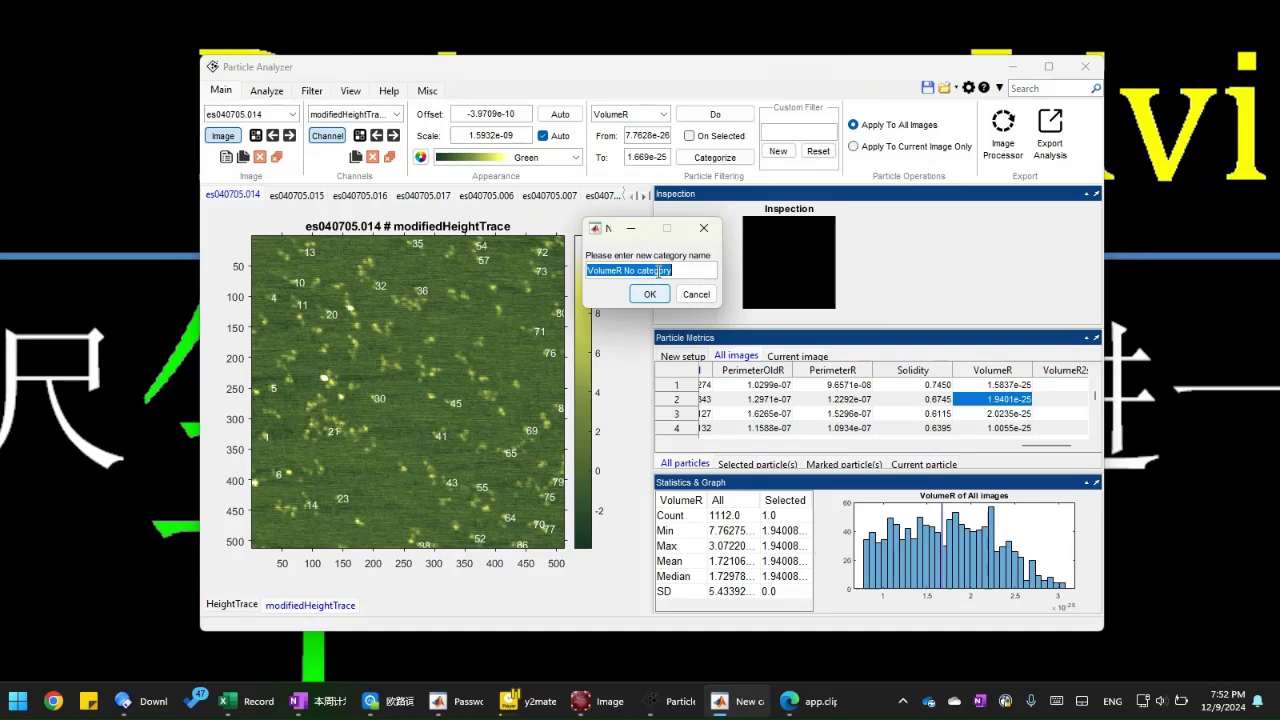
click(652, 270)
drag(637, 270, 733, 280)
text(sm)
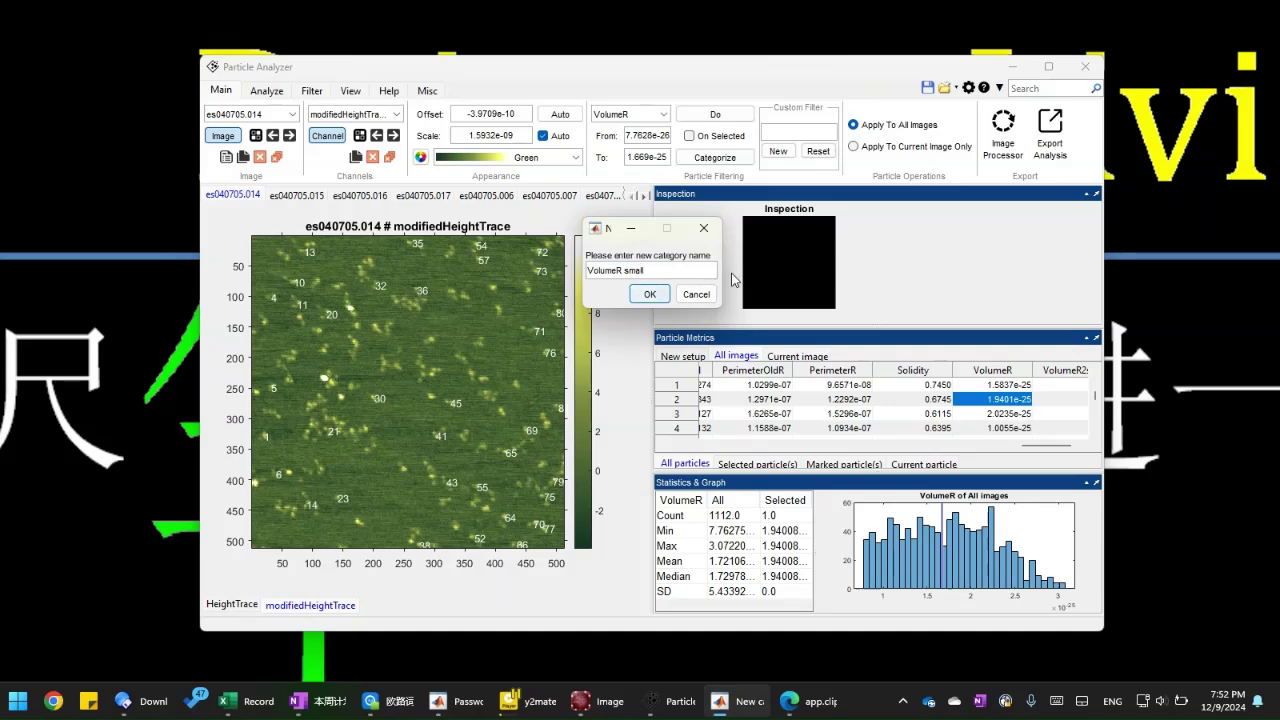
text(all)
click(649, 294)
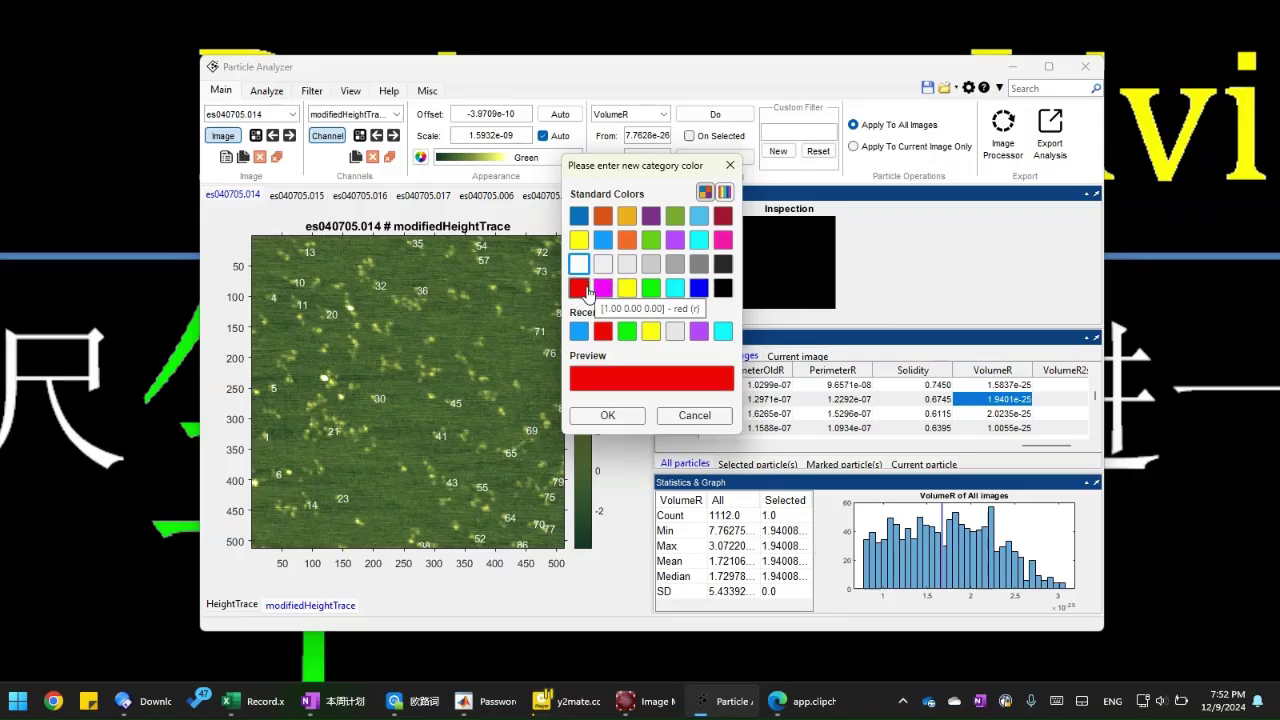
click(580, 288)
click(630, 412)
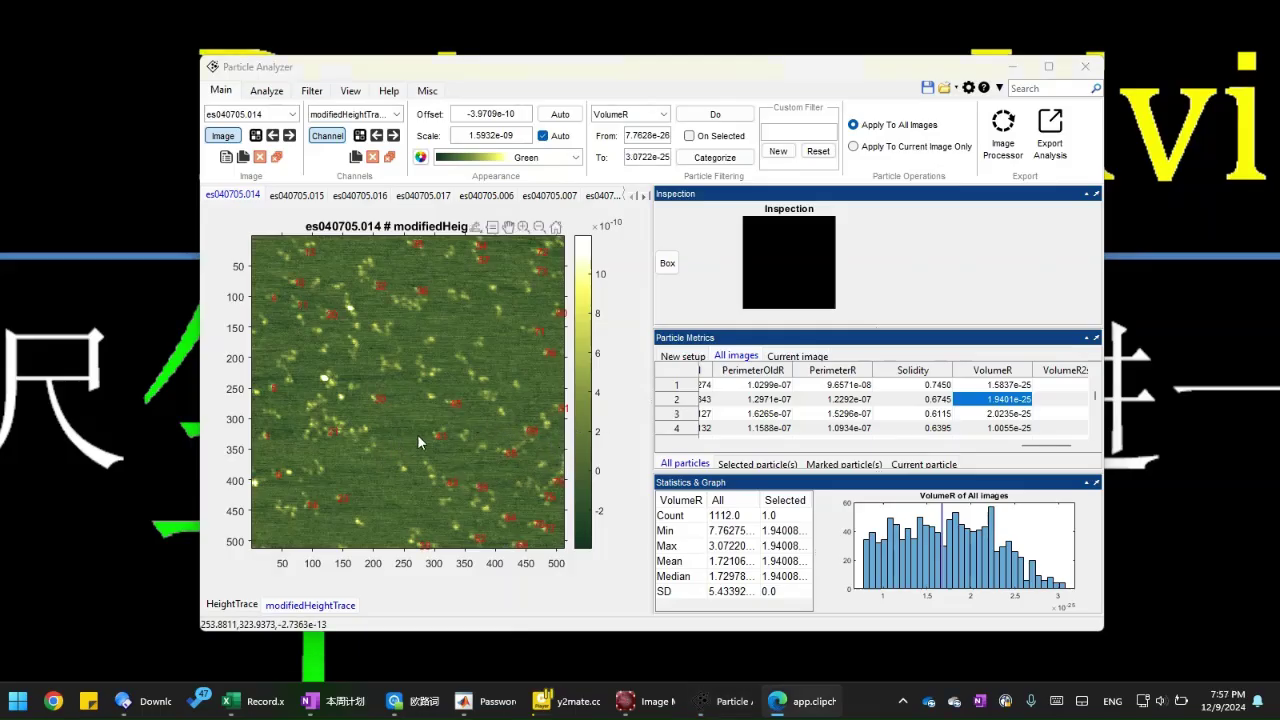
- Delete the upper bound bar from the VolumeR histogram and place a data lower bound bar at about 1.696e-25
click(941, 527)
right_click(941, 527)
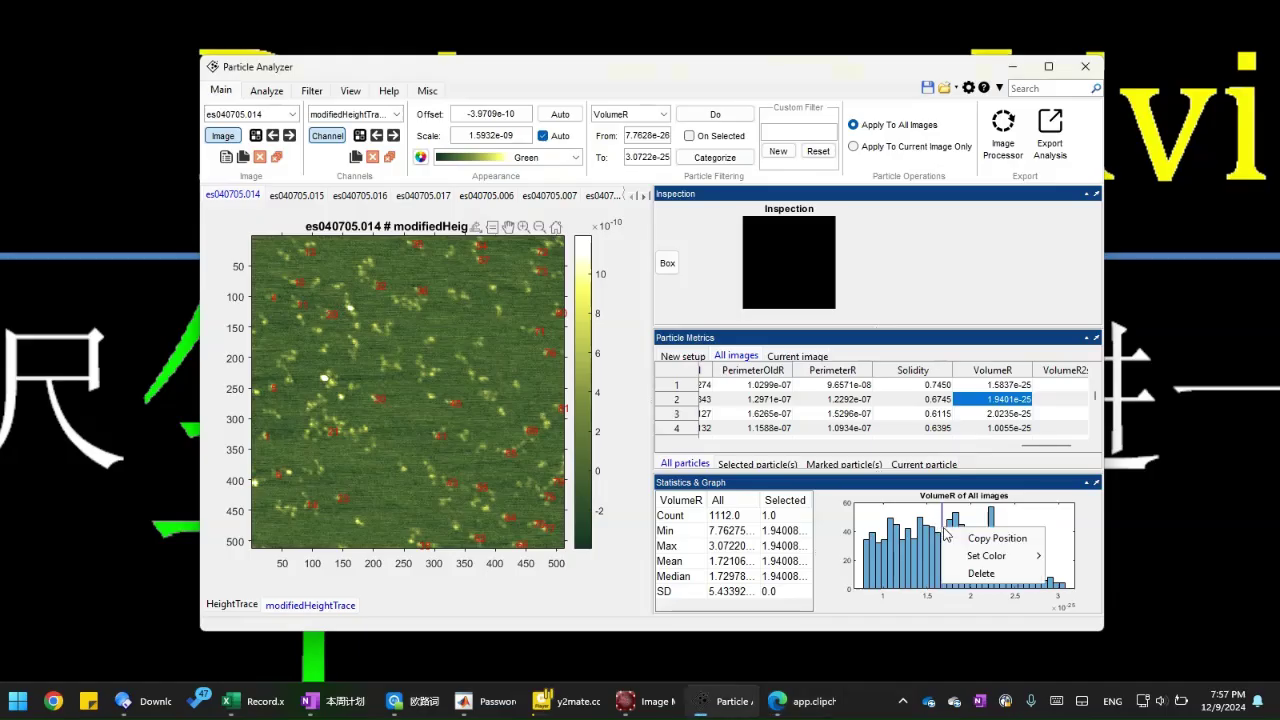
click(984, 574)
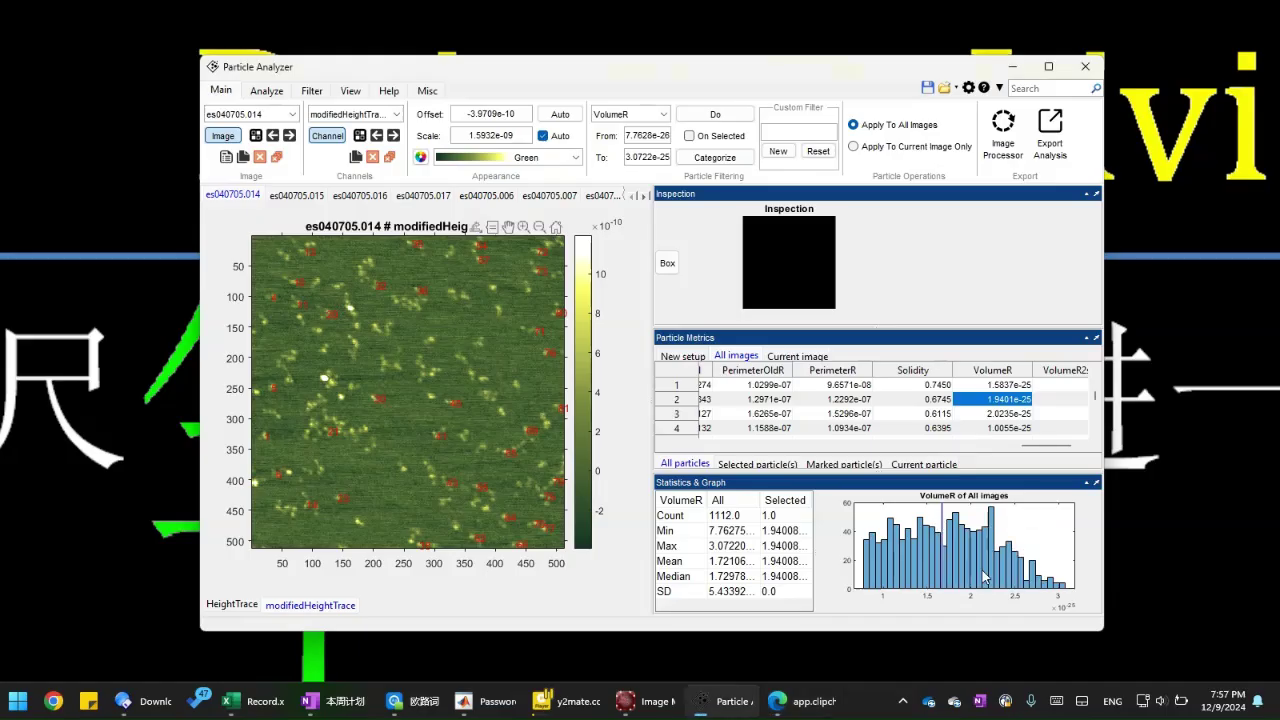
right_click(946, 528)
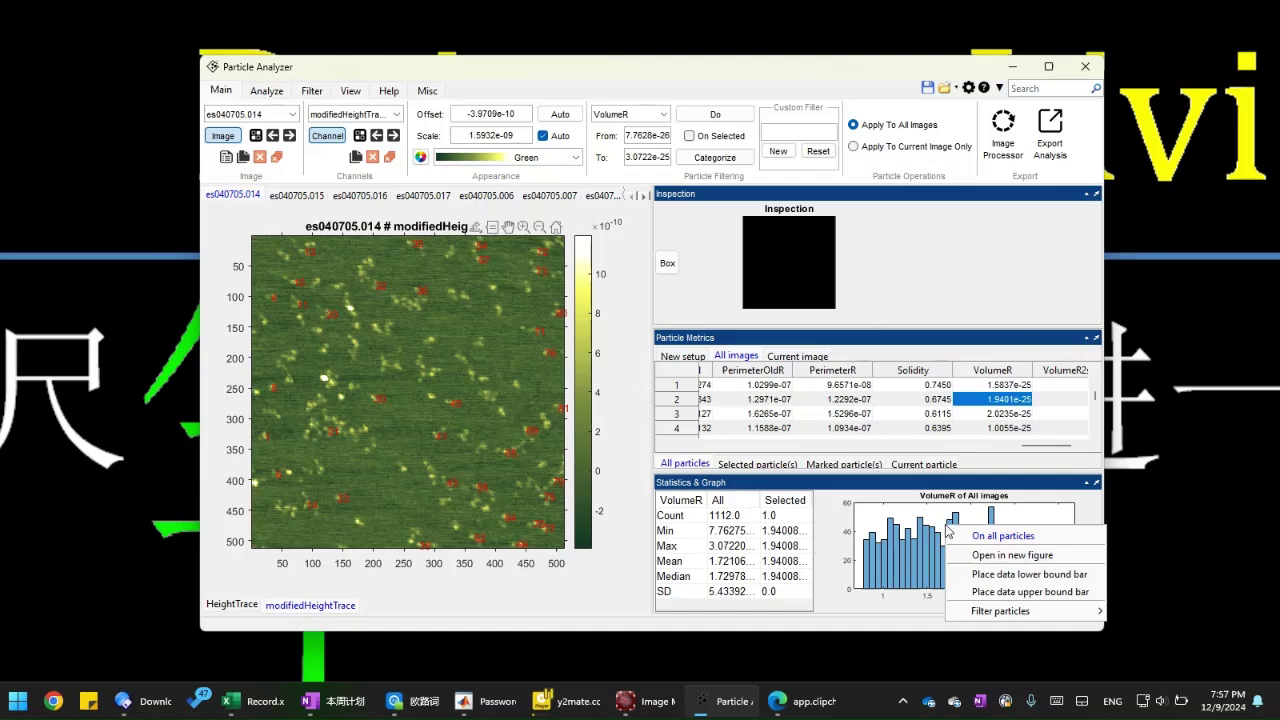
click(993, 578)
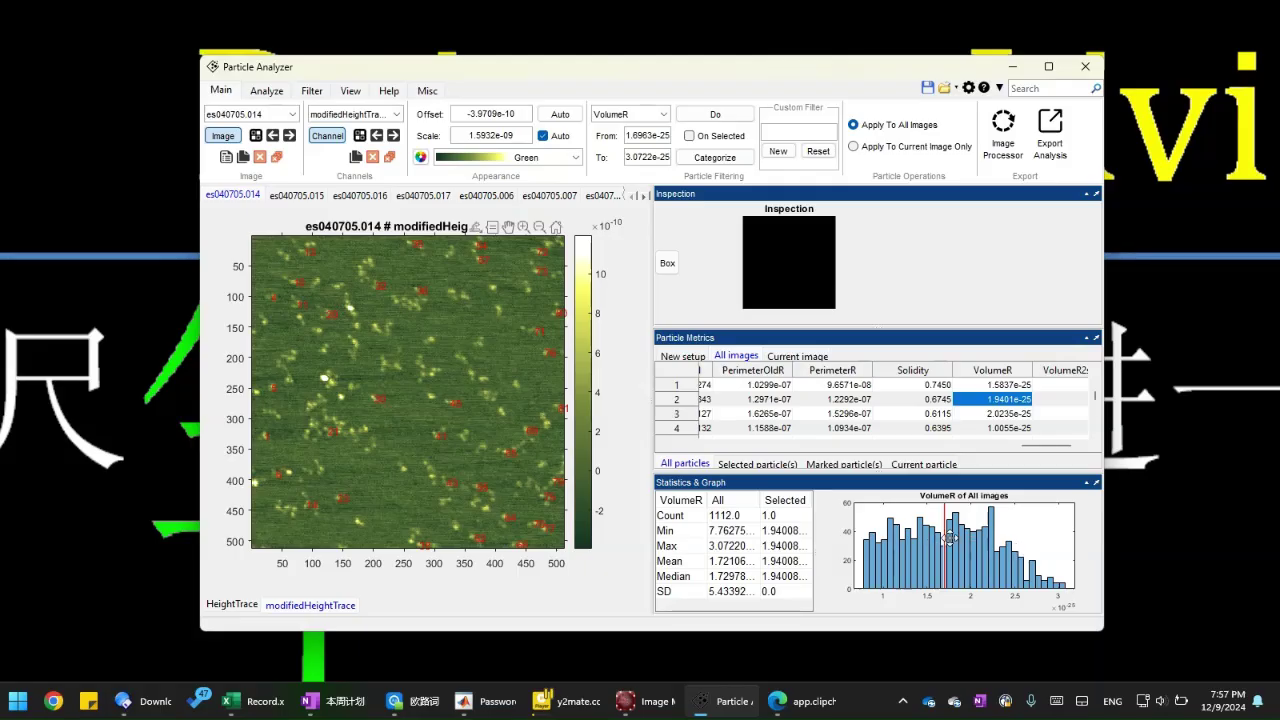
- Filter all particles by the VolumeR range above the lower bound bar, with category assignment after filtering
right_click(988, 543)
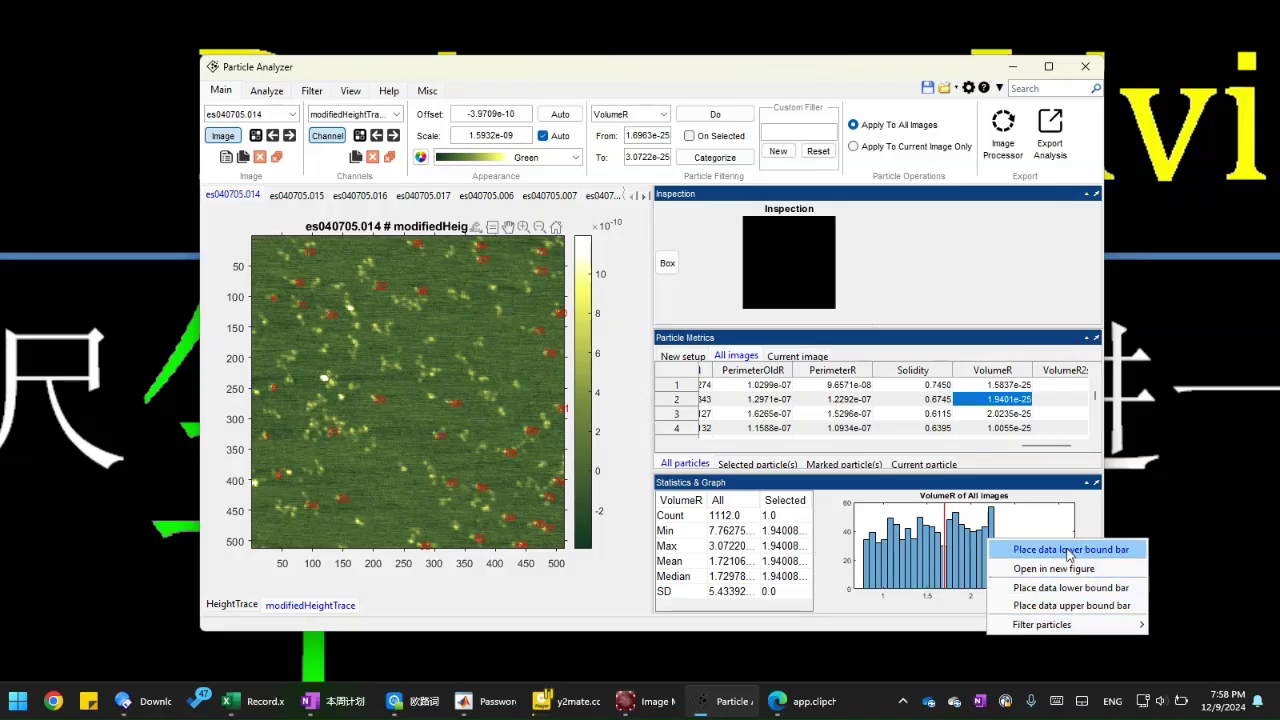
mouse_move(1050, 624)
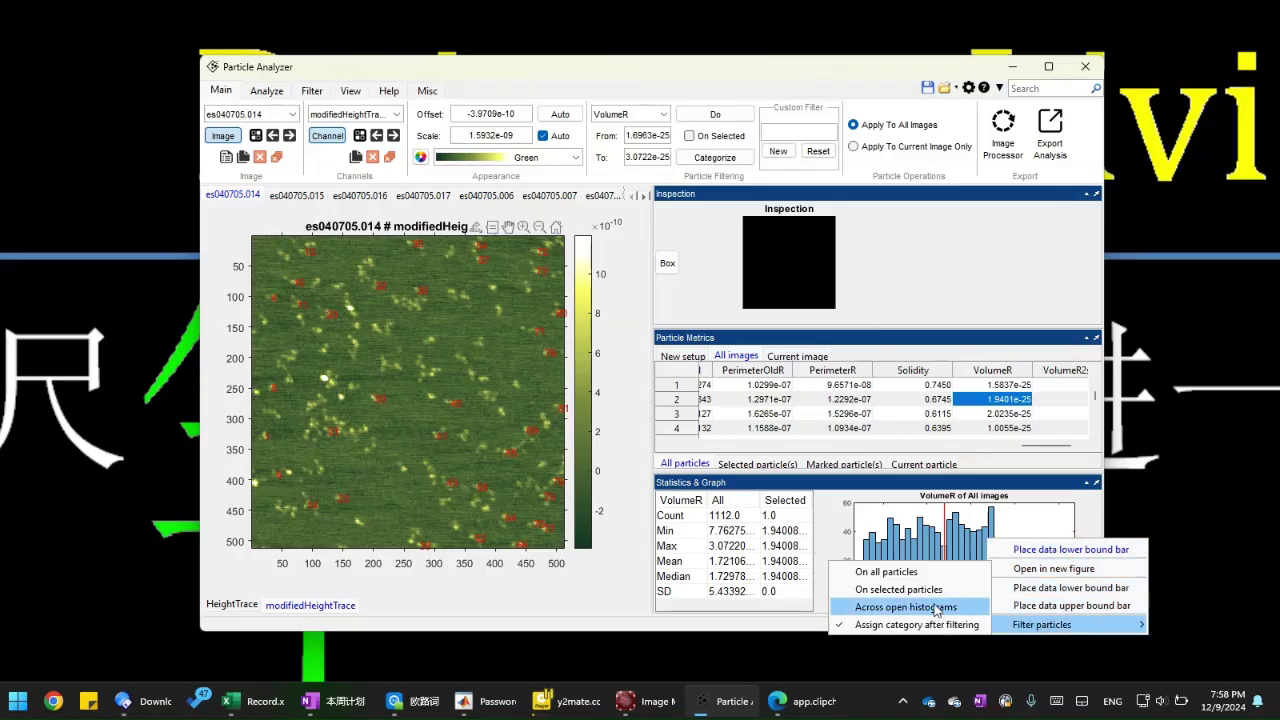
click(941, 581)
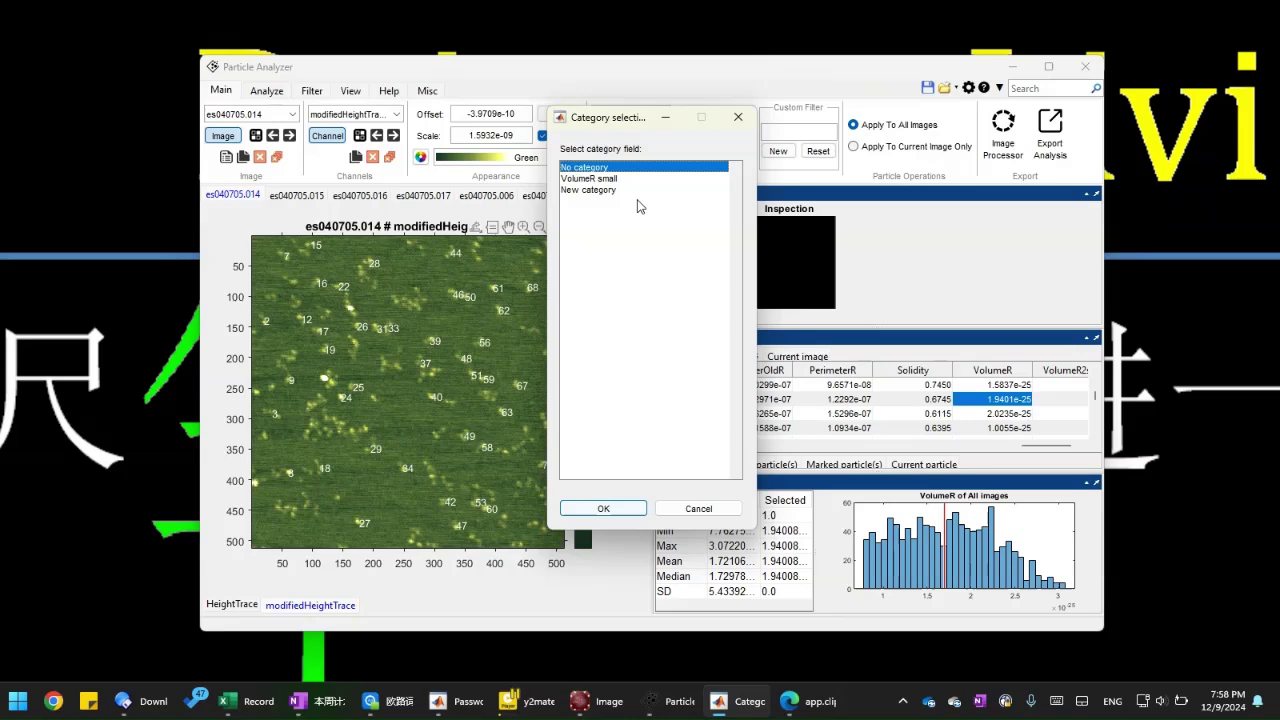
- Assign the filtered particles to a new category named "VolumeR big" with the standard light blue color
click(638, 209)
click(635, 510)
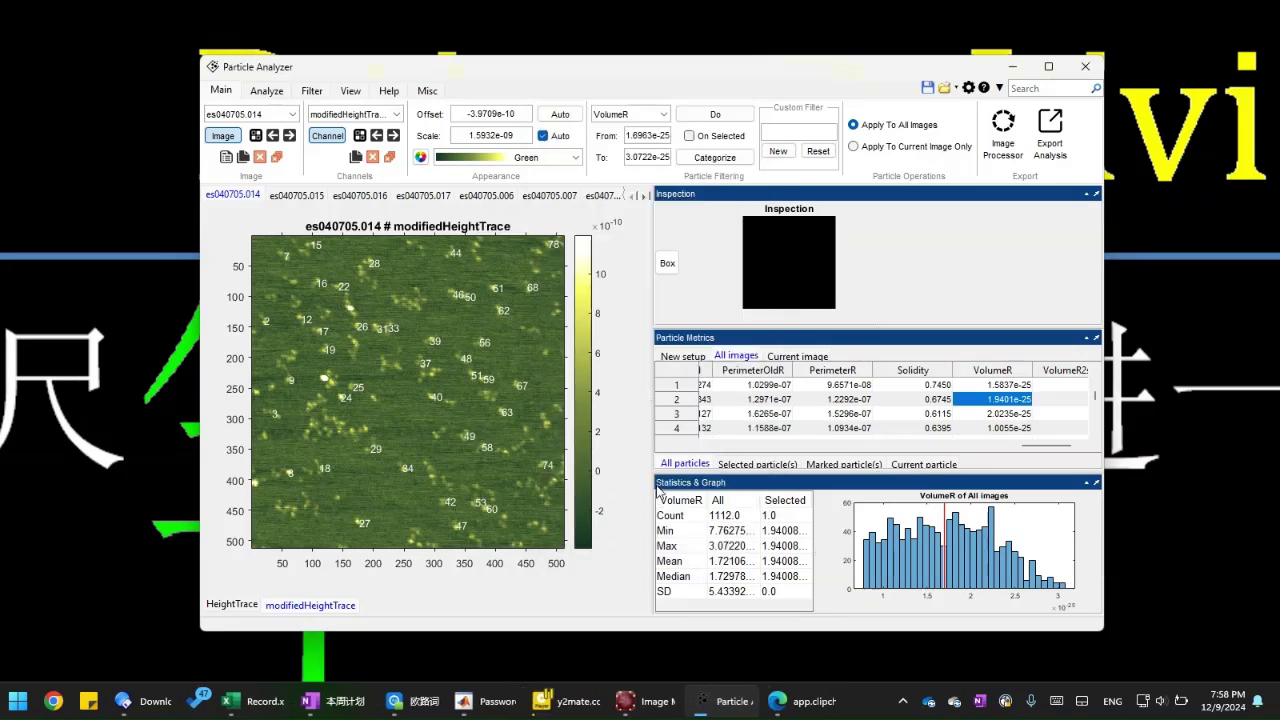
drag(630, 270, 773, 282)
key(BackSpace)
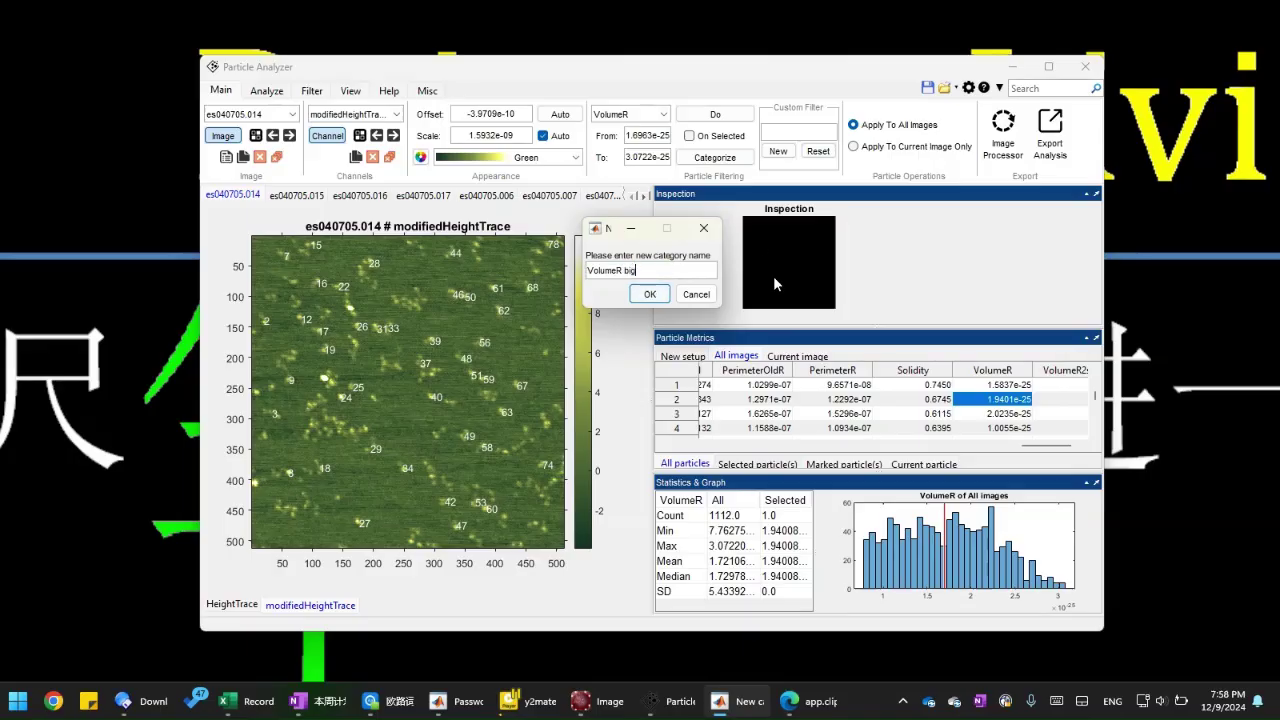
text(big)
click(649, 294)
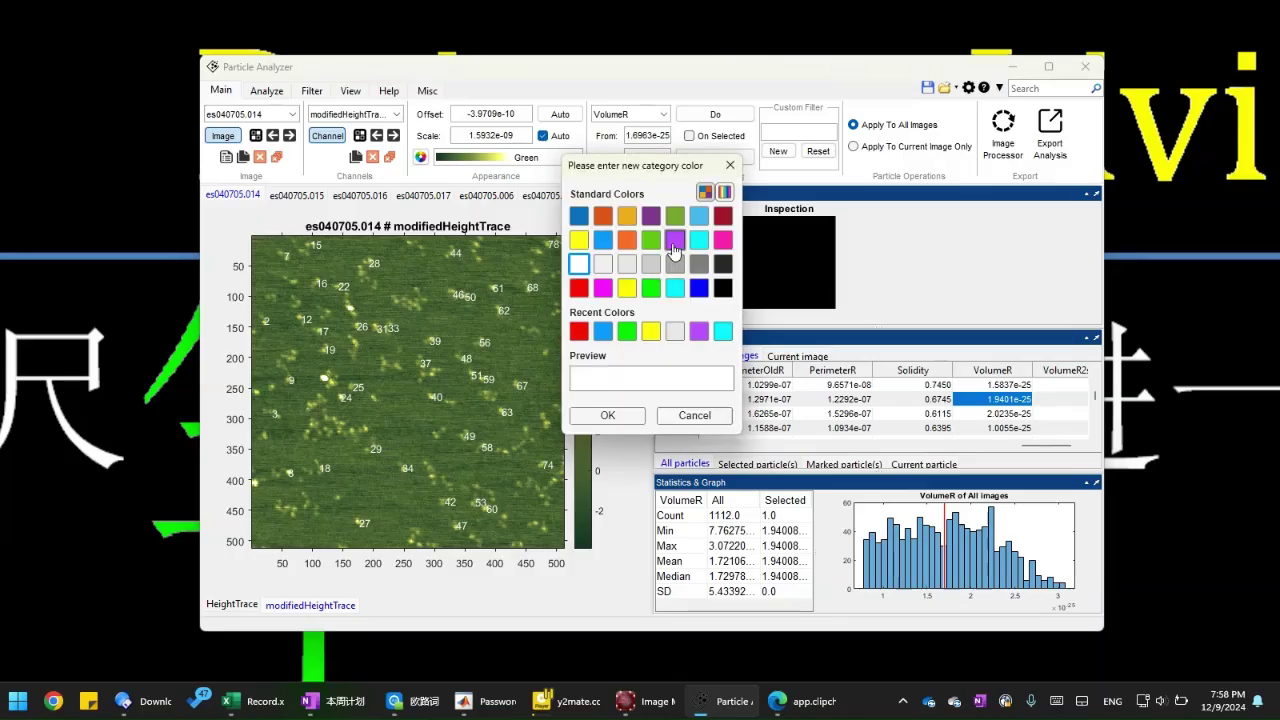
click(603, 240)
click(634, 416)
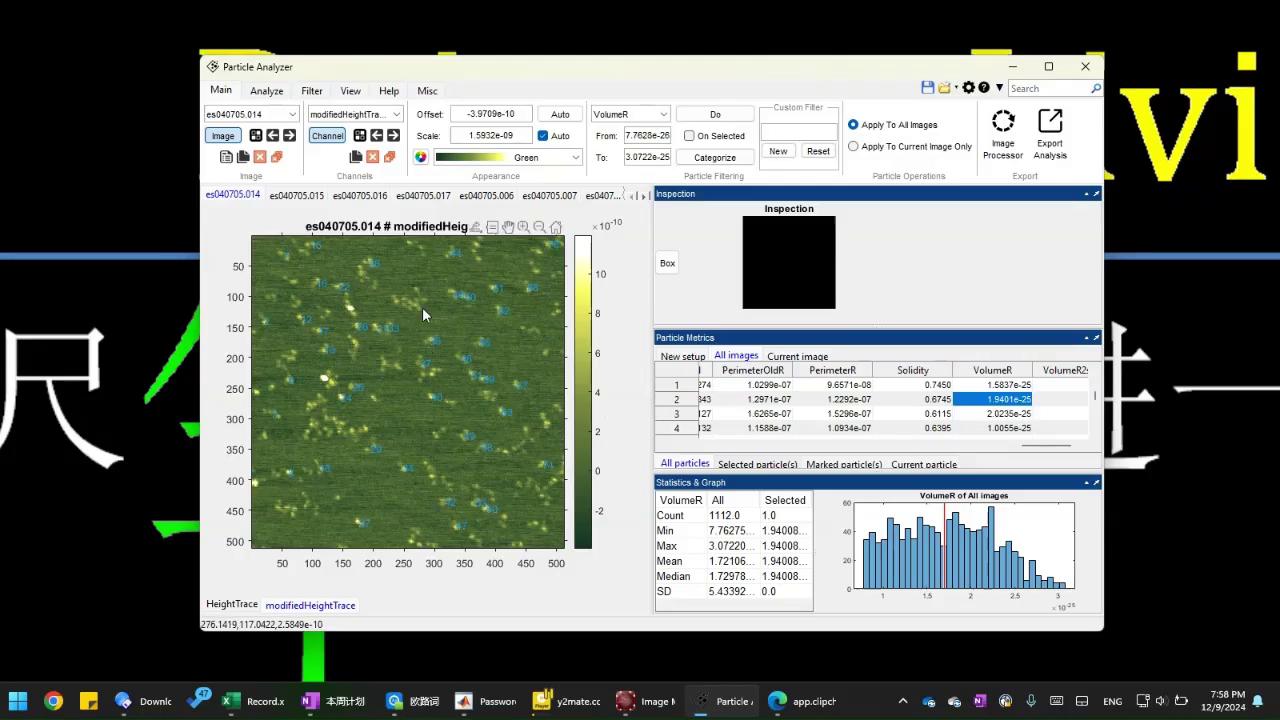
- Check the existing categories in the particle categorization tools, keeping "No category" chosen
click(267, 92)
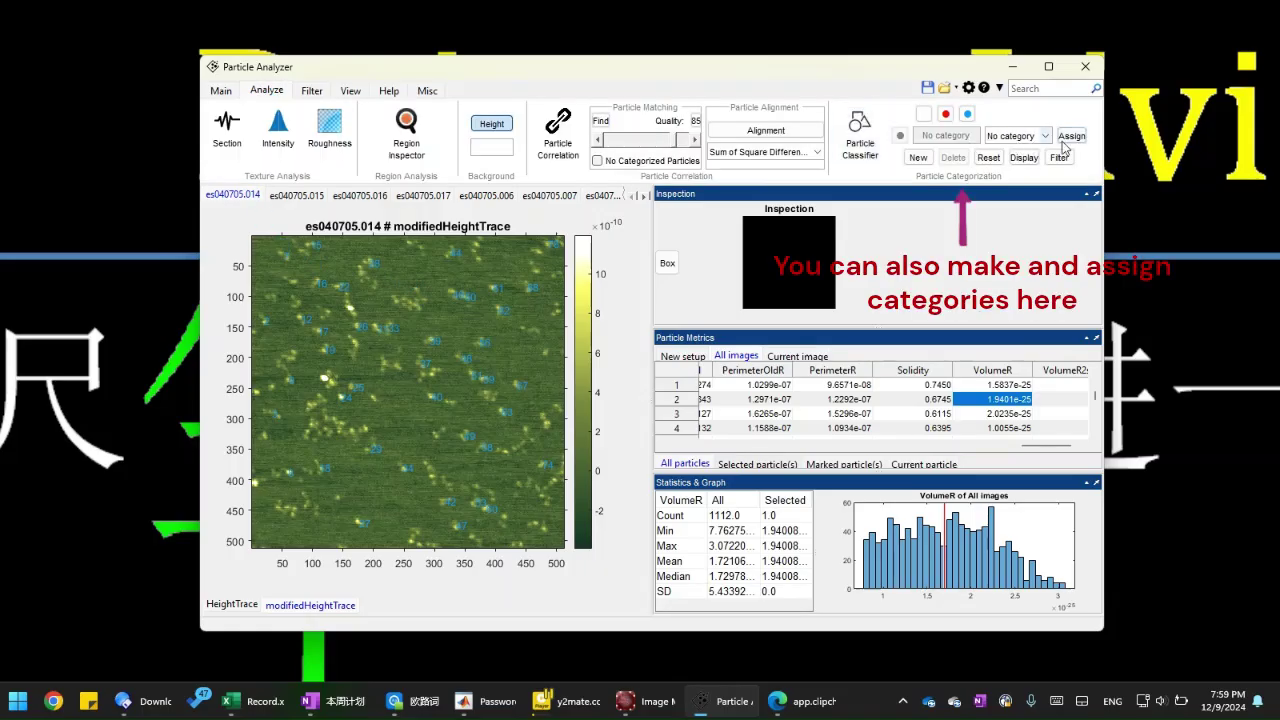
click(1036, 138)
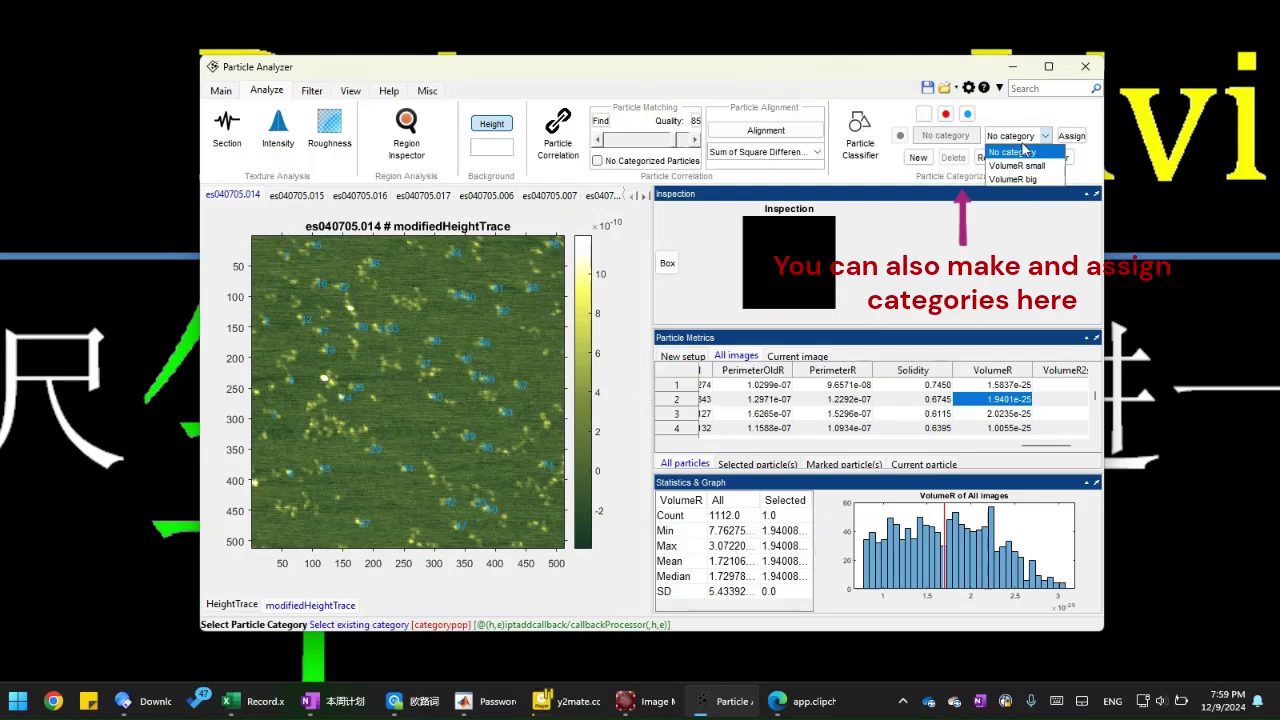
click(1021, 150)
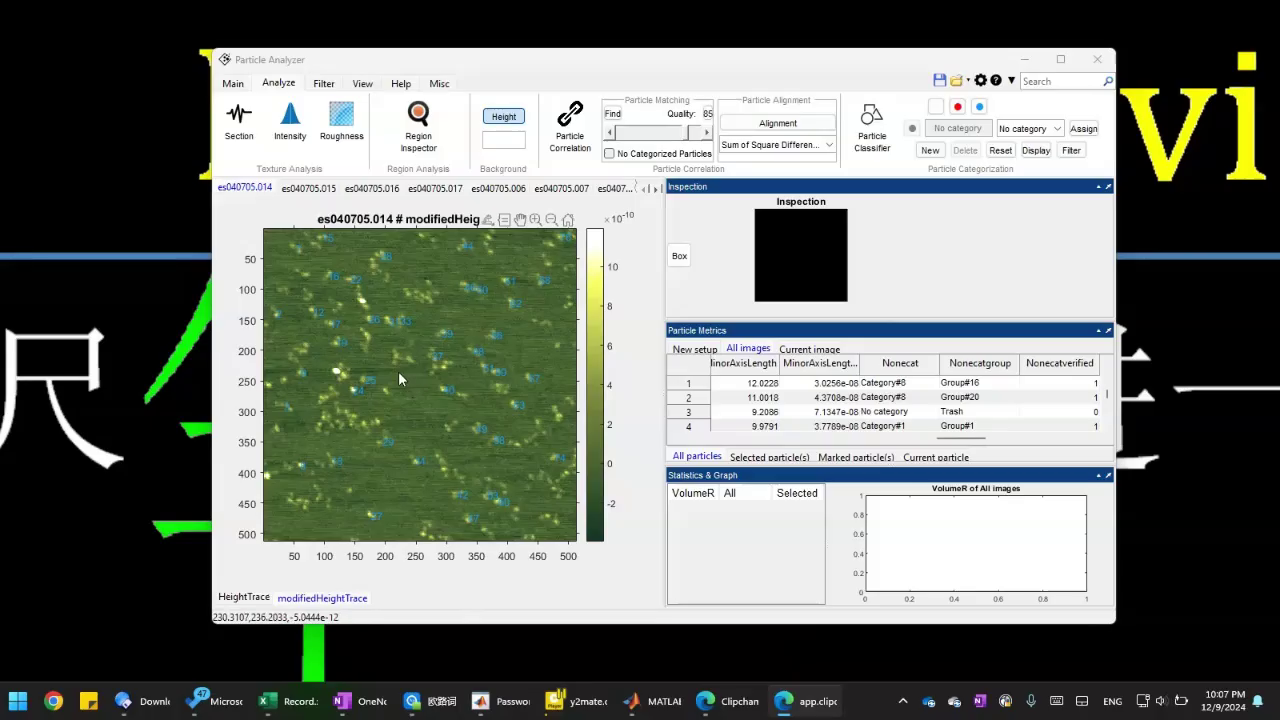
- Select all particles in the current image and open the list of existing categories for assignment
right_click(399, 373)
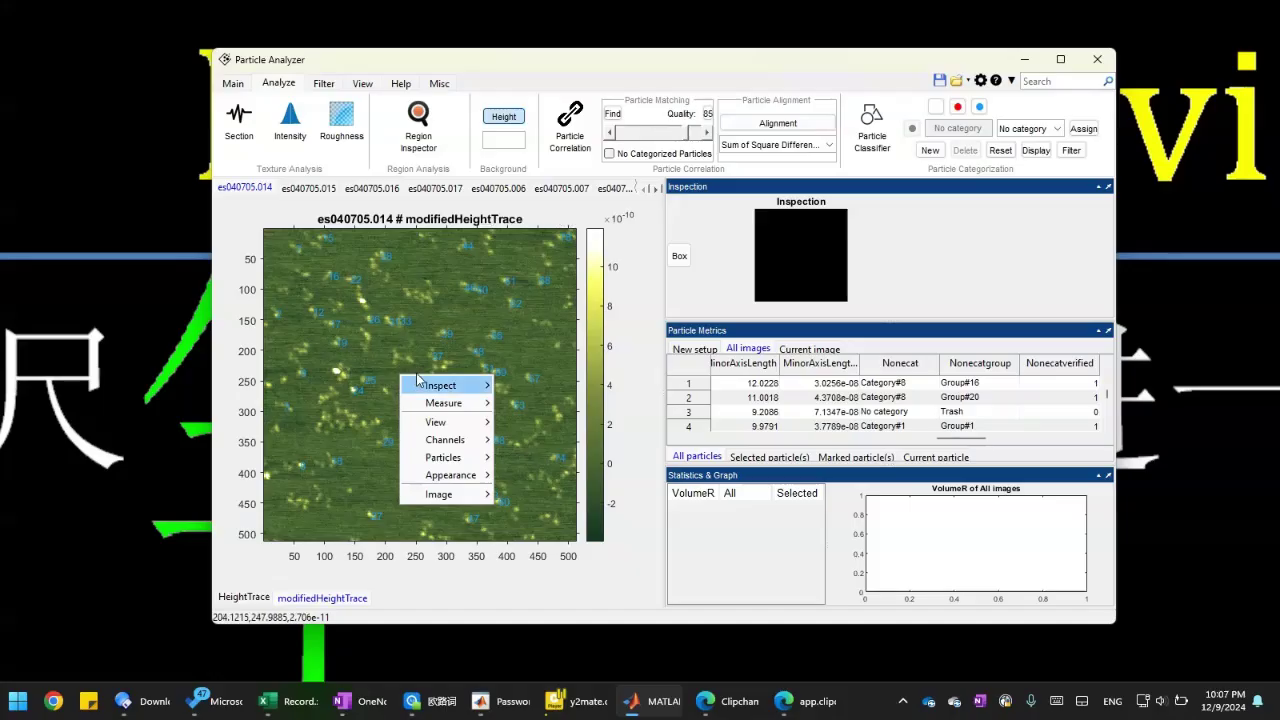
mouse_move(432, 385)
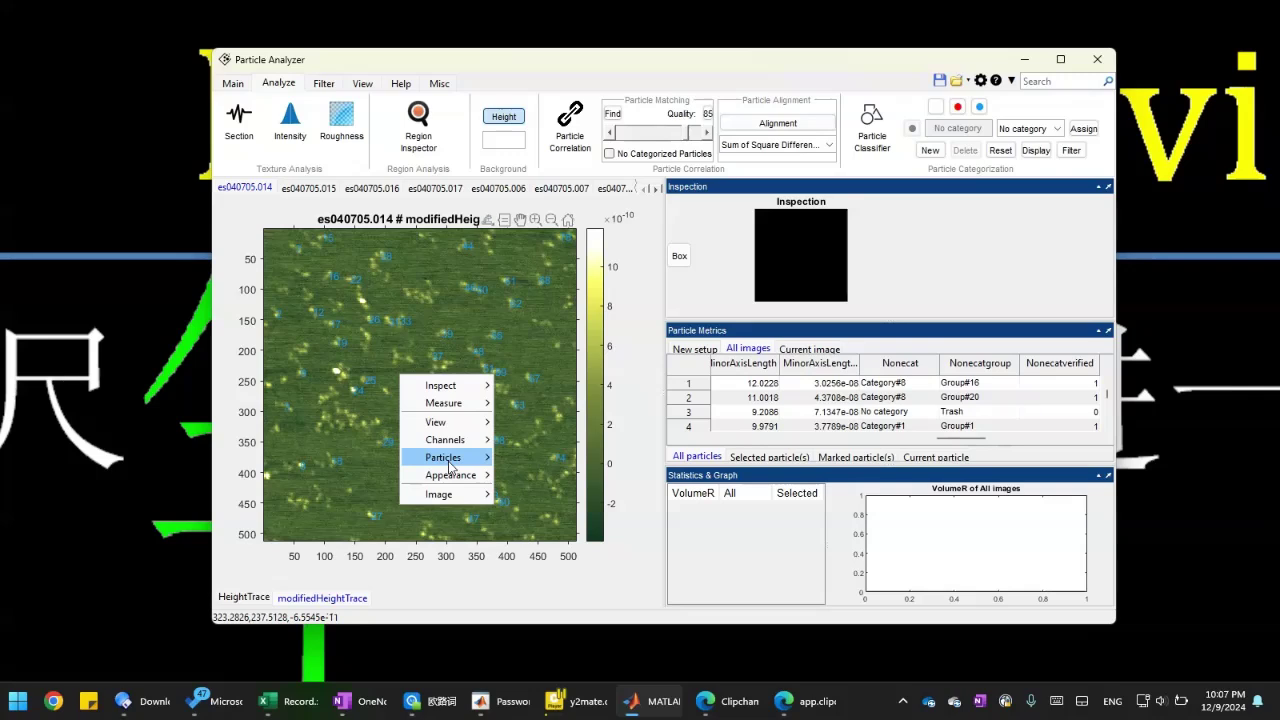
mouse_move(466, 463)
mouse_move(563, 476)
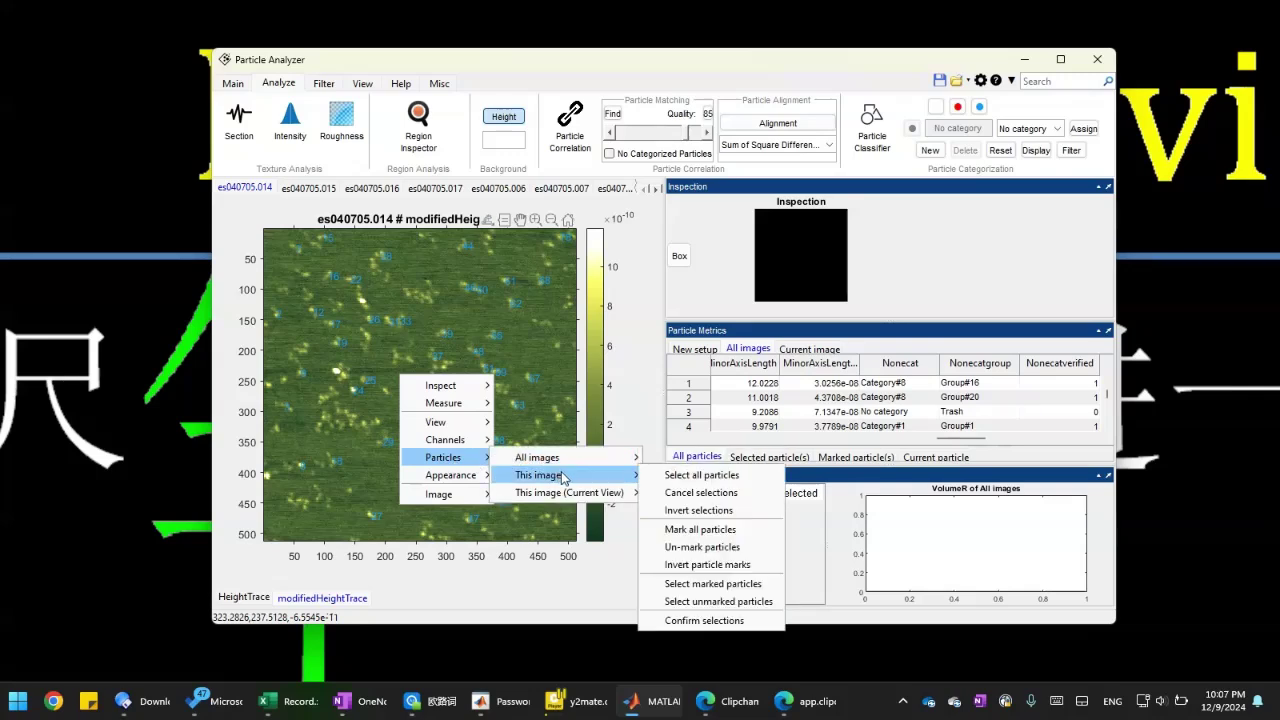
click(679, 477)
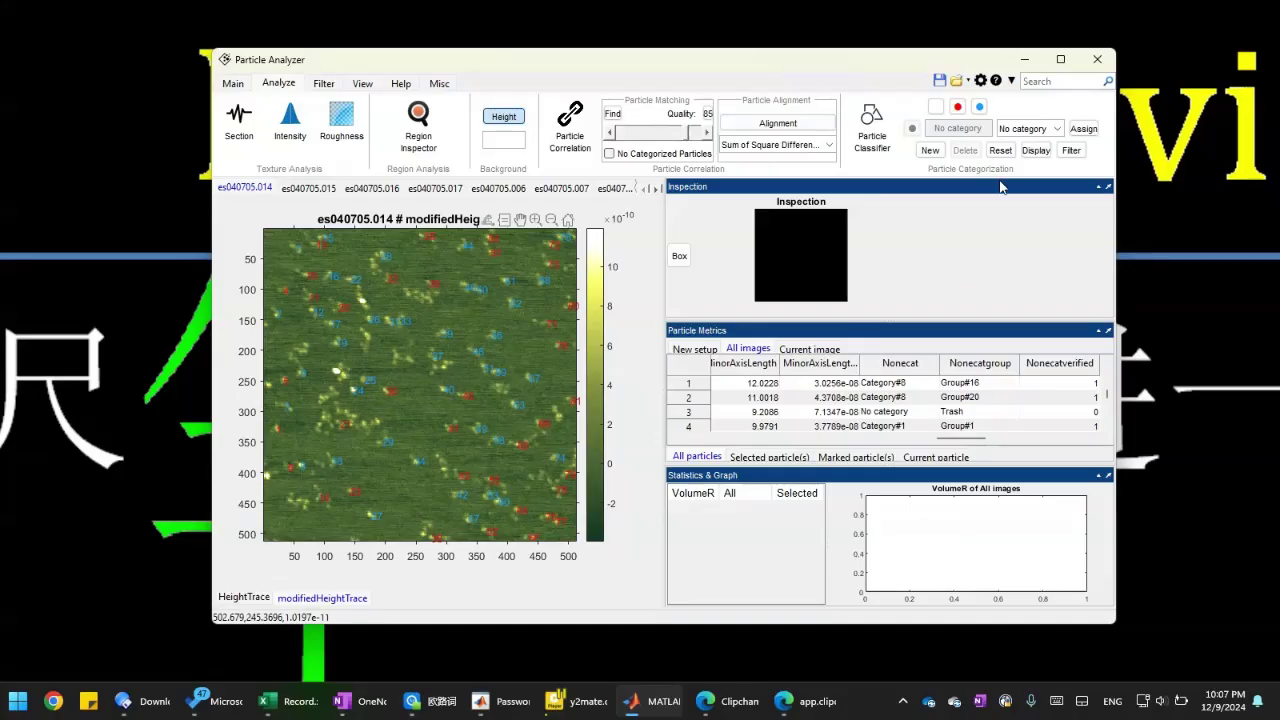
click(1026, 131)
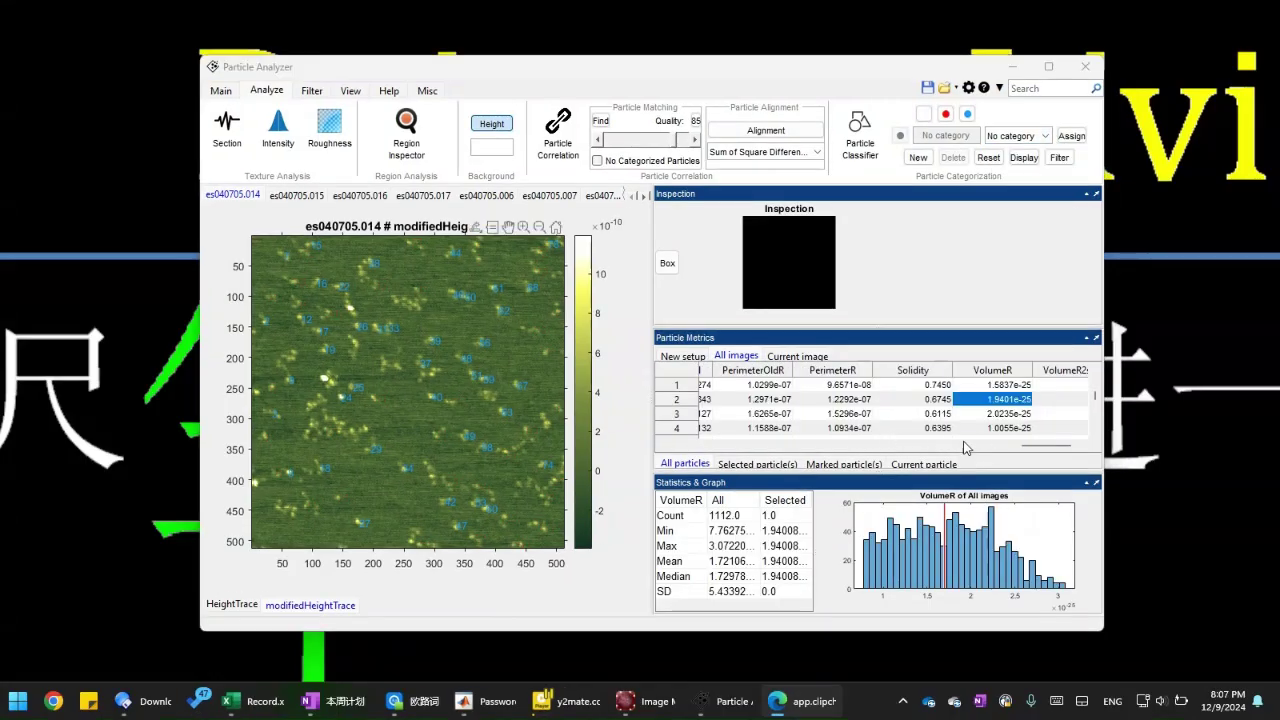
- Limit the columns of the particle metrics table to VolumeR and VolumeRcat
click(1024, 408)
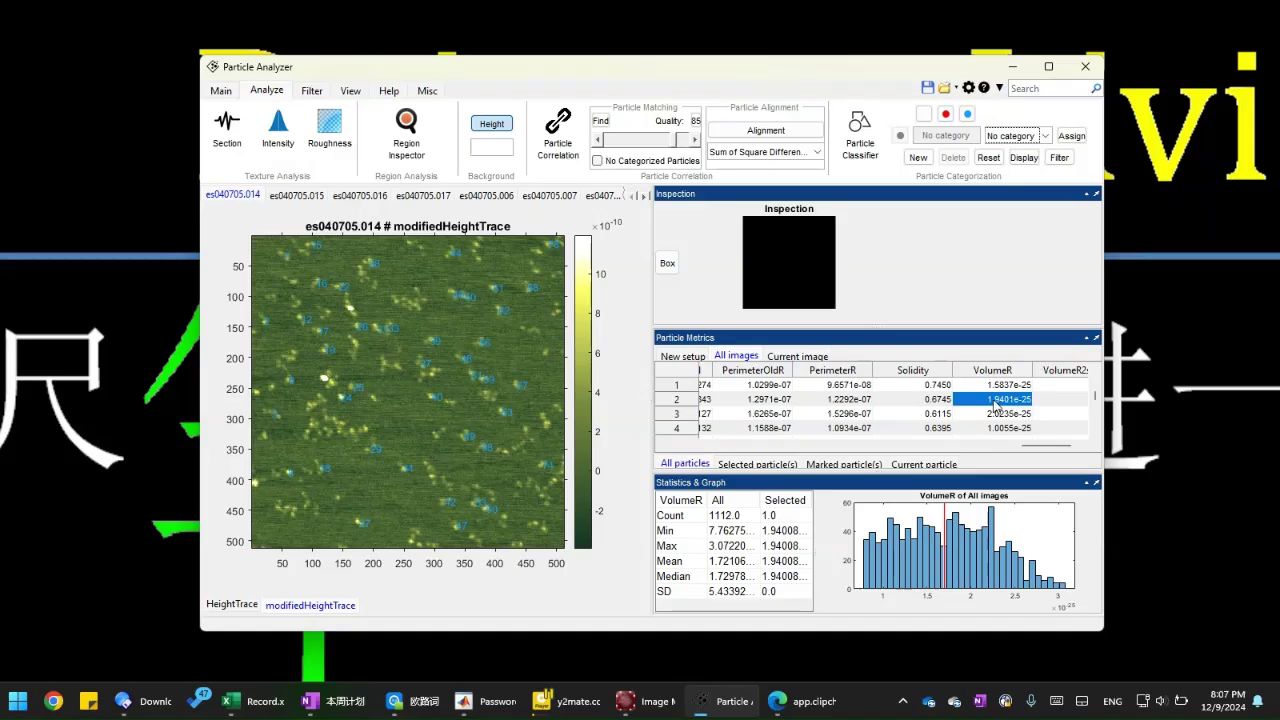
click(988, 412)
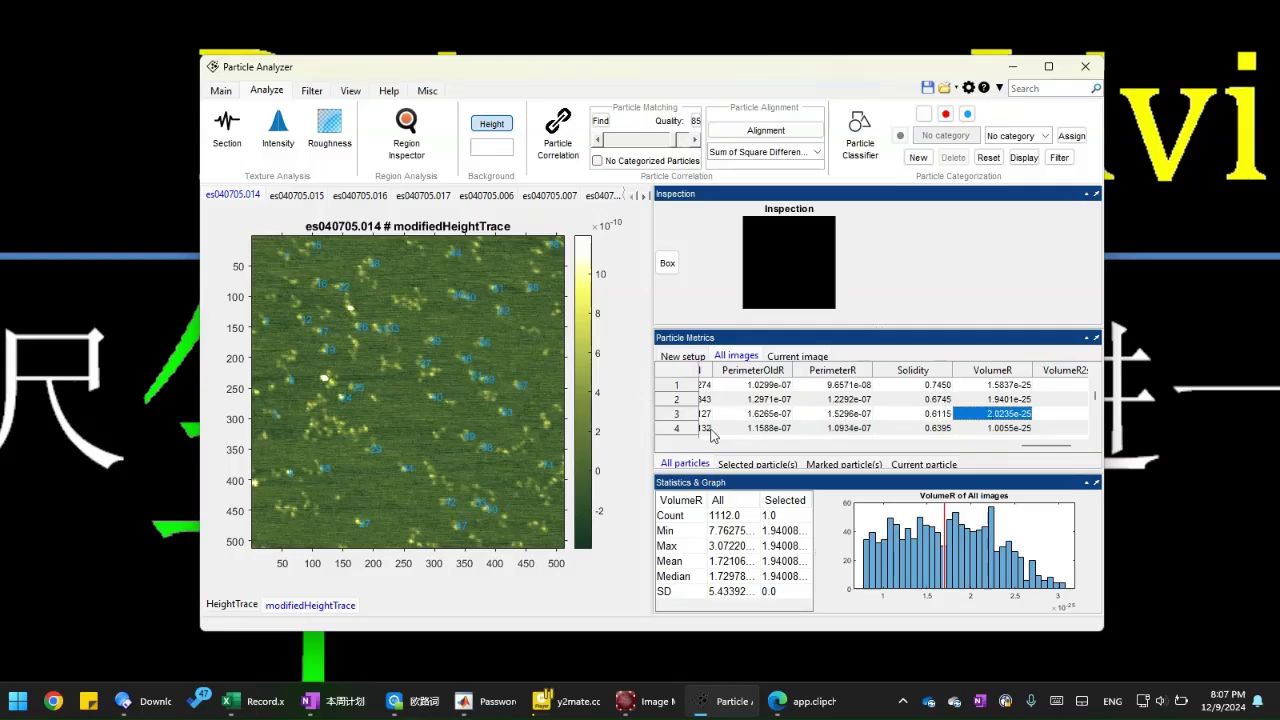
right_click(1022, 407)
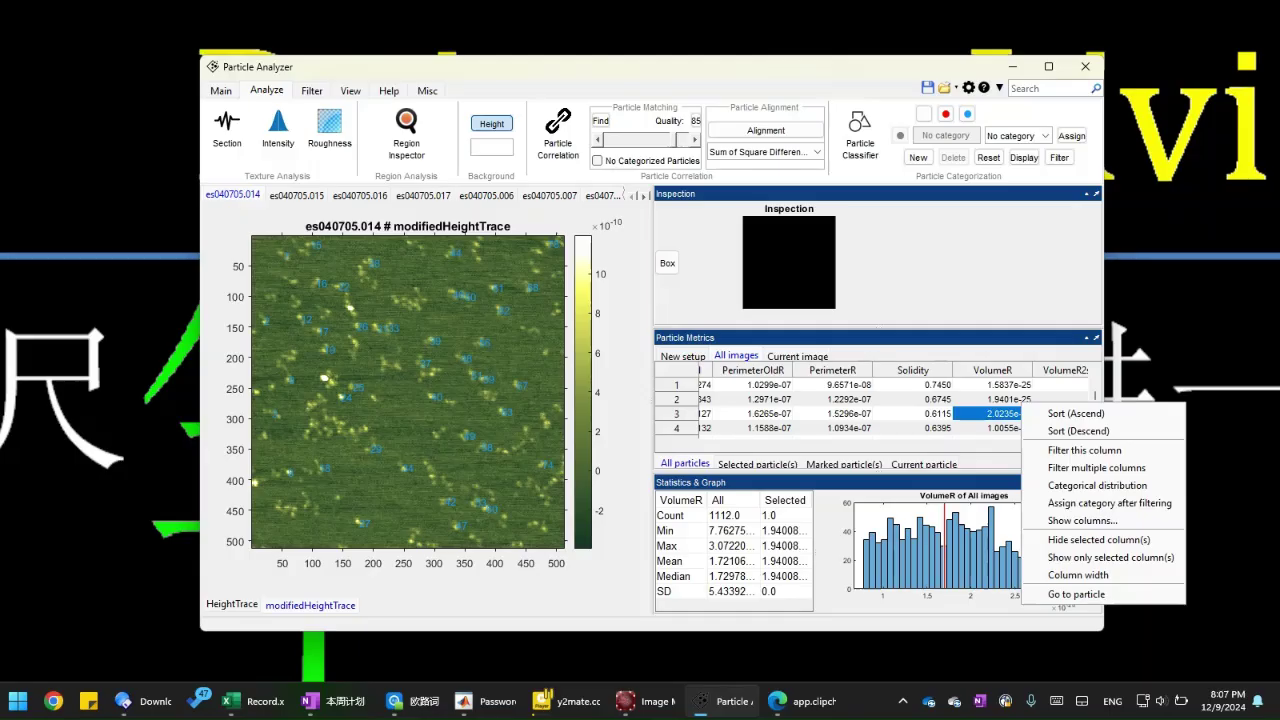
right_click(985, 412)
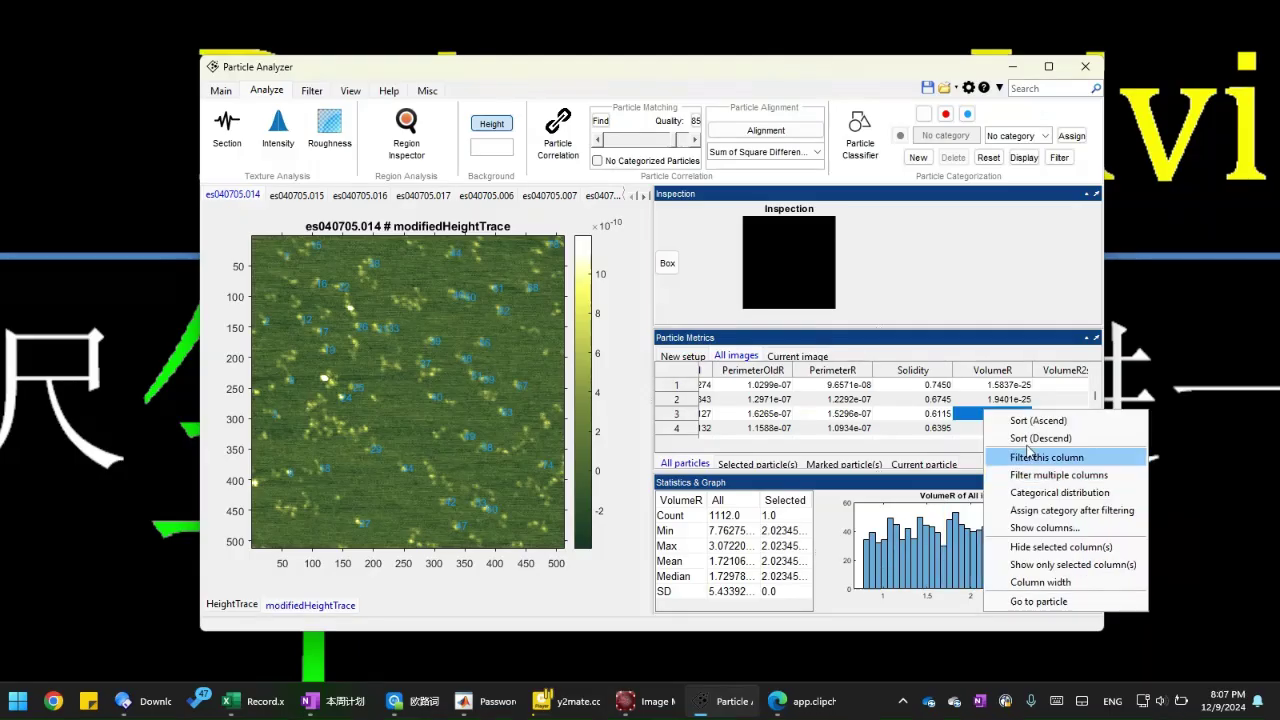
click(1065, 530)
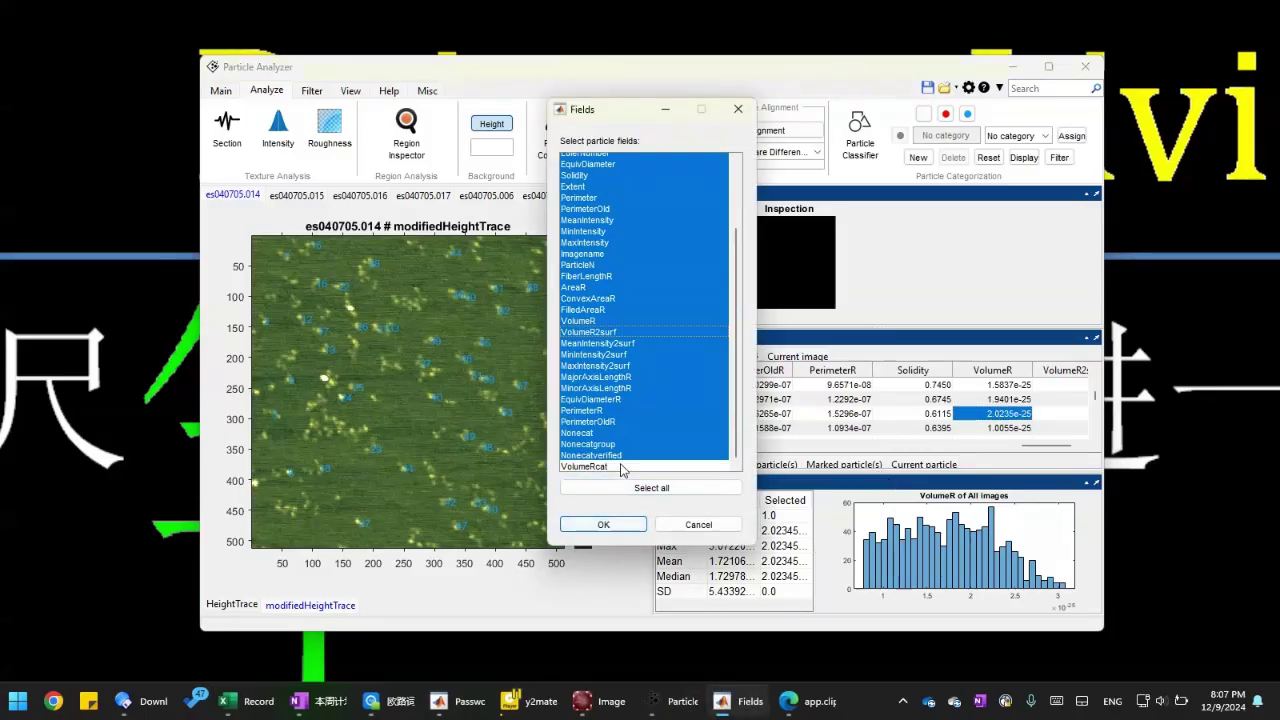
click(616, 321)
ctrl+click(640, 467)
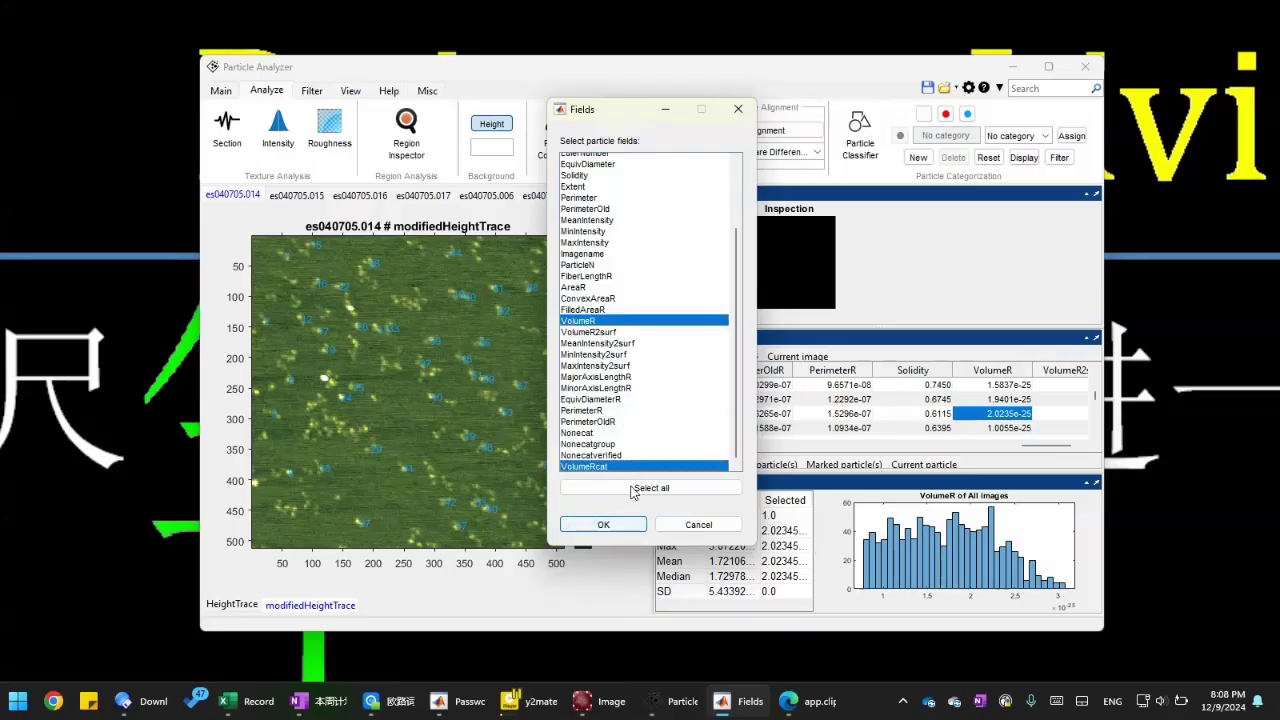
click(603, 524)
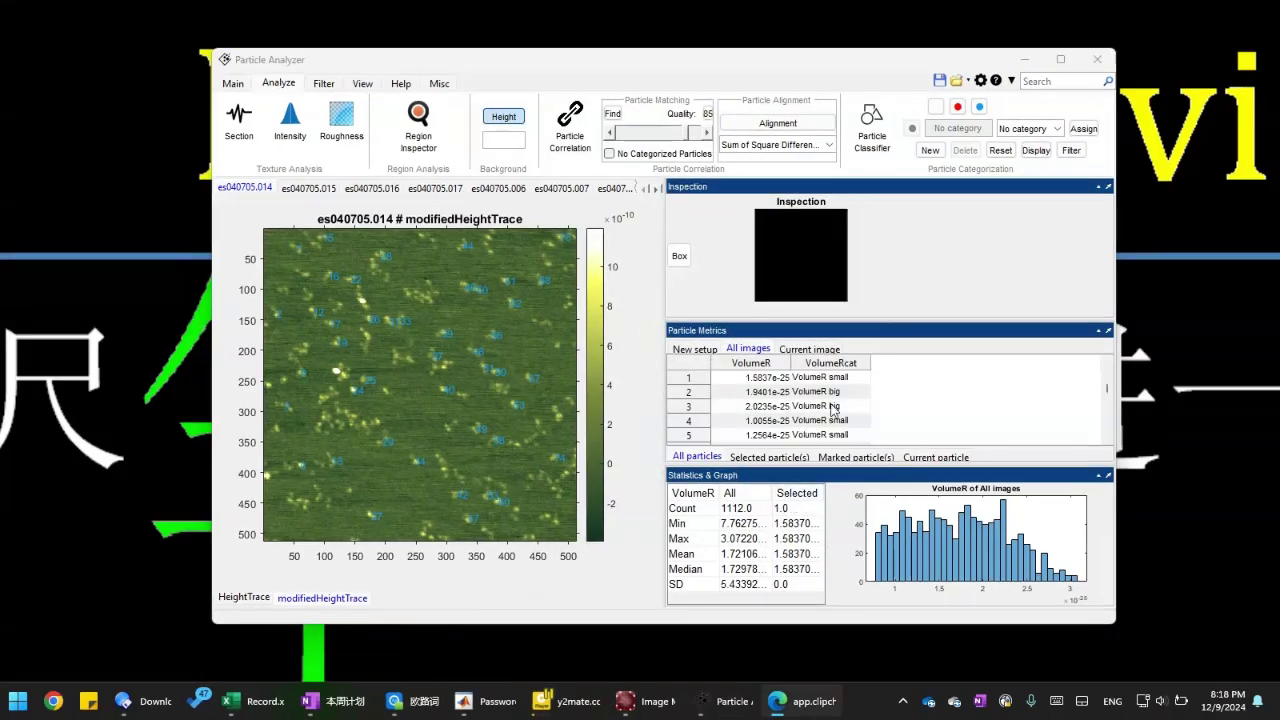
- Plot the categorical distribution of VolumeRcat for all categories, view the pie chart and close it
click(832, 408)
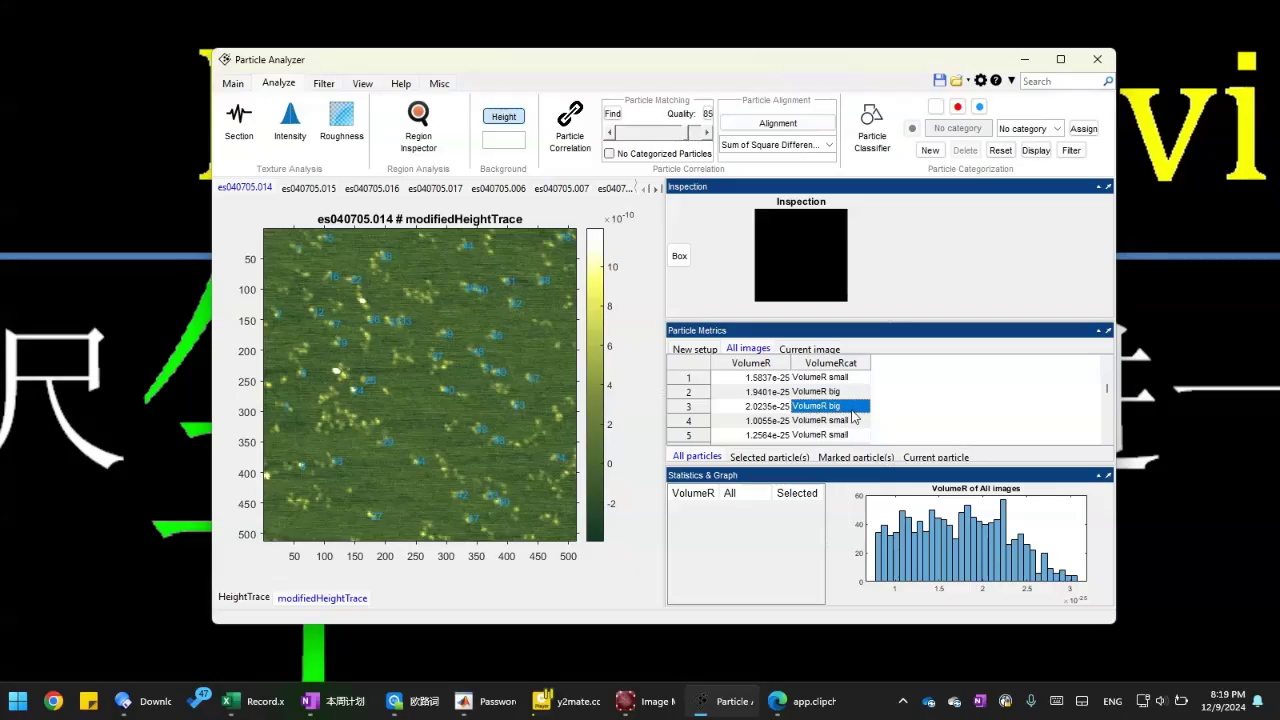
right_click(853, 416)
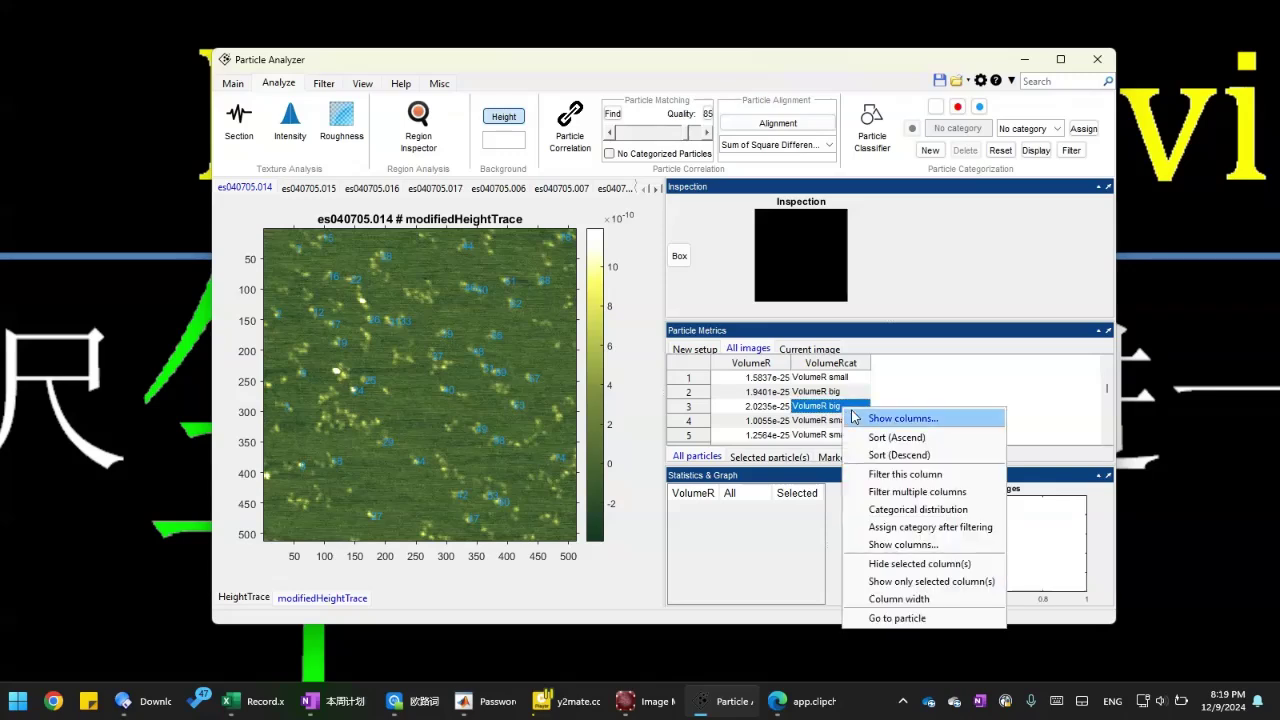
click(928, 512)
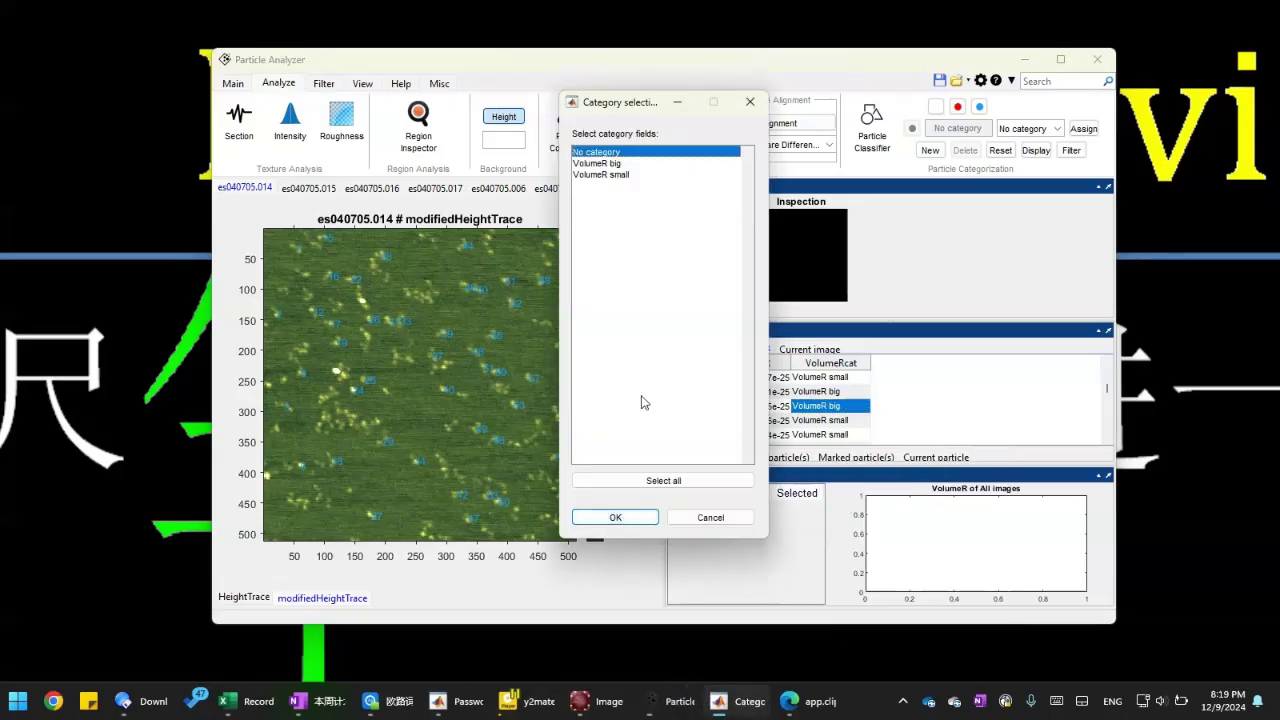
click(658, 484)
click(616, 517)
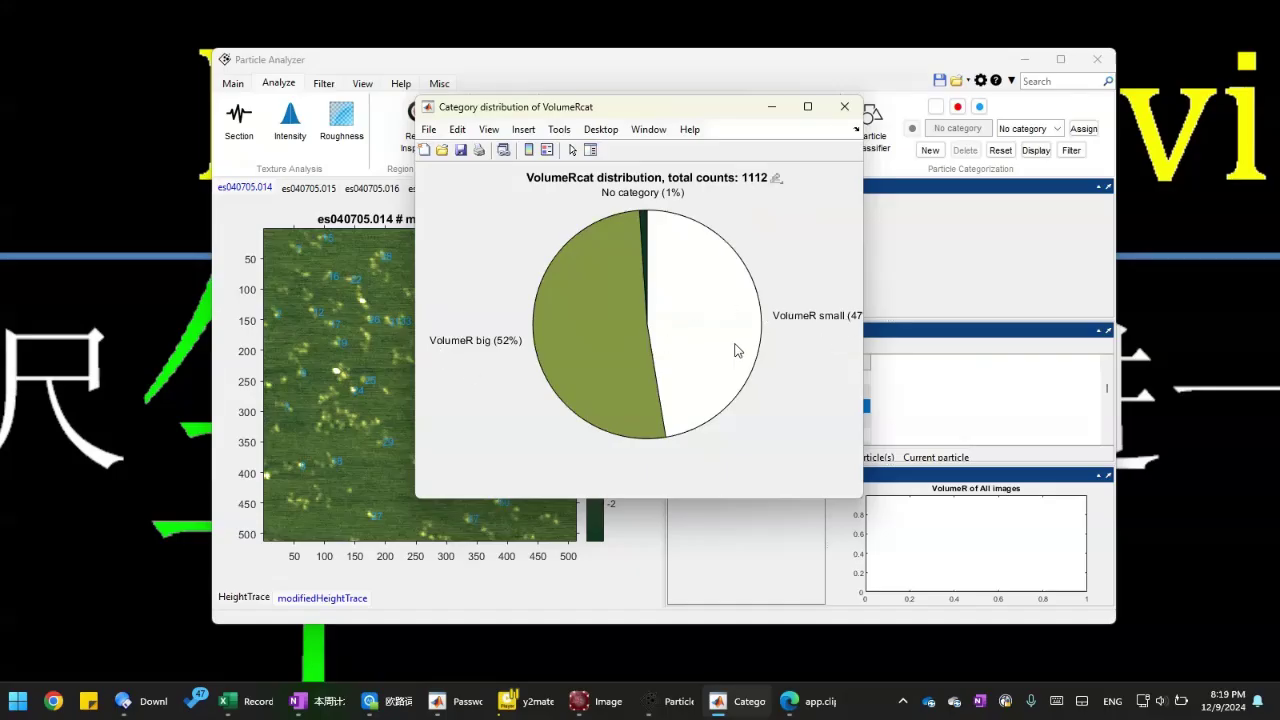
click(843, 107)
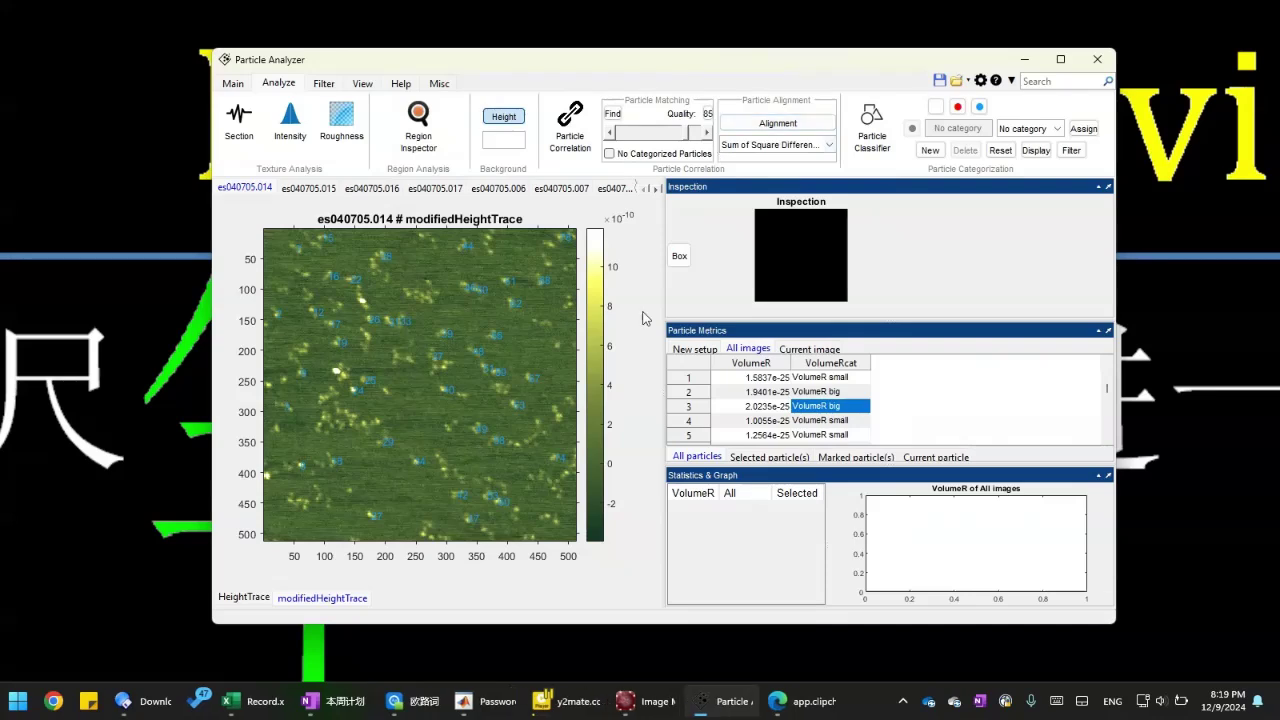